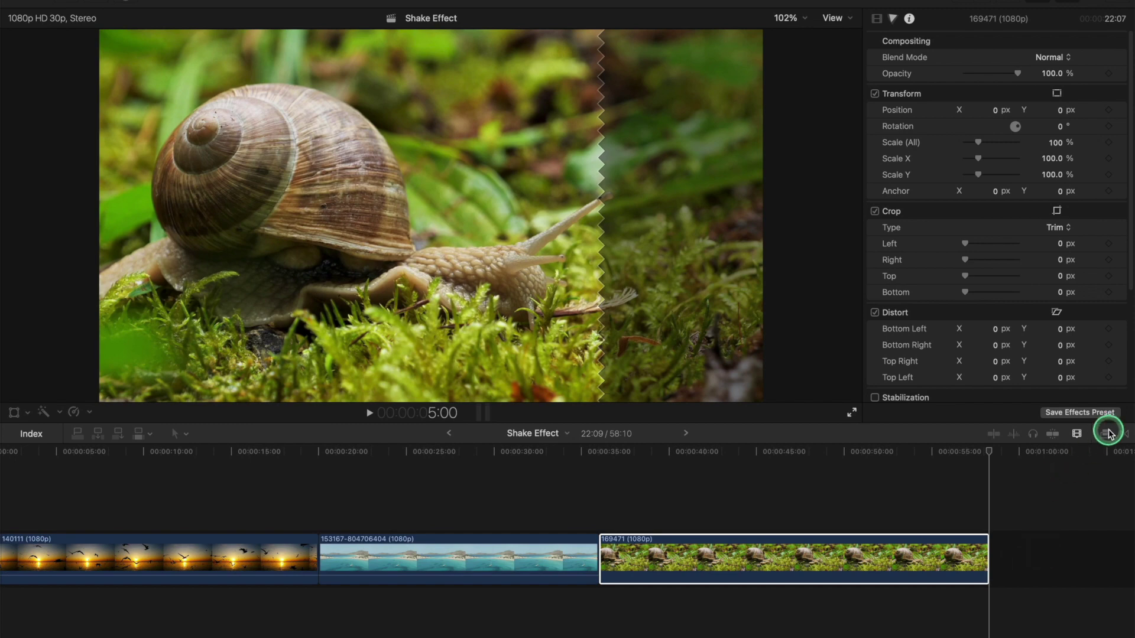
{"action": "left_click", "coordinate": [1108, 434]}
{"action": "left_click", "coordinate": [942, 637]}
{"action": "type", "text": "earth"}
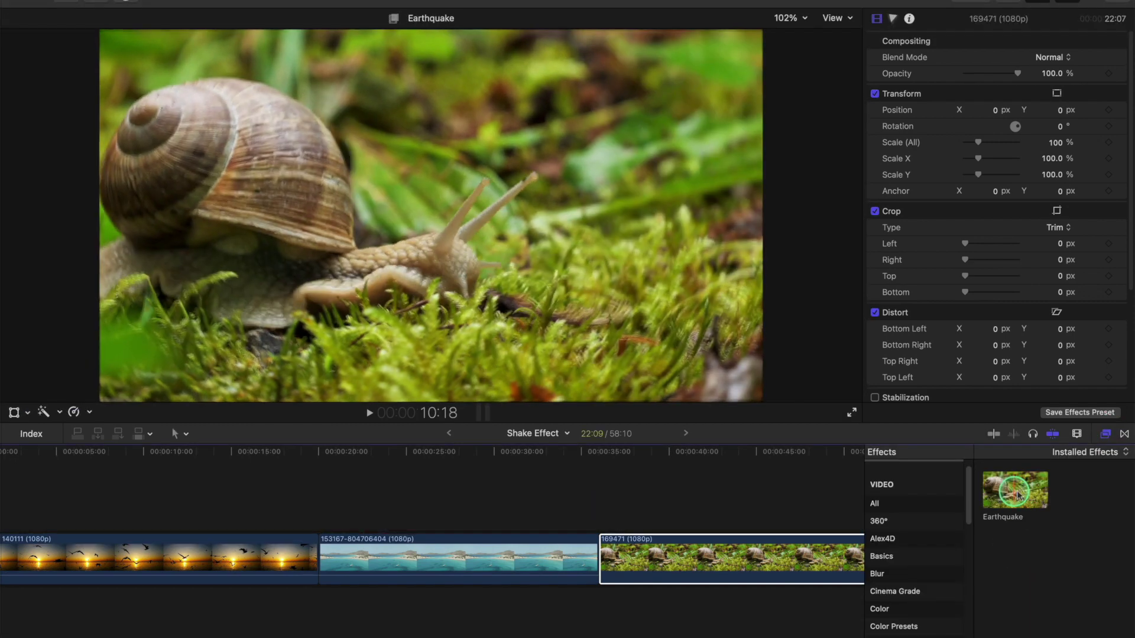
{"action": "left_click_drag", "start_coordinate": [1023, 488], "coordinate": [337, 516]}
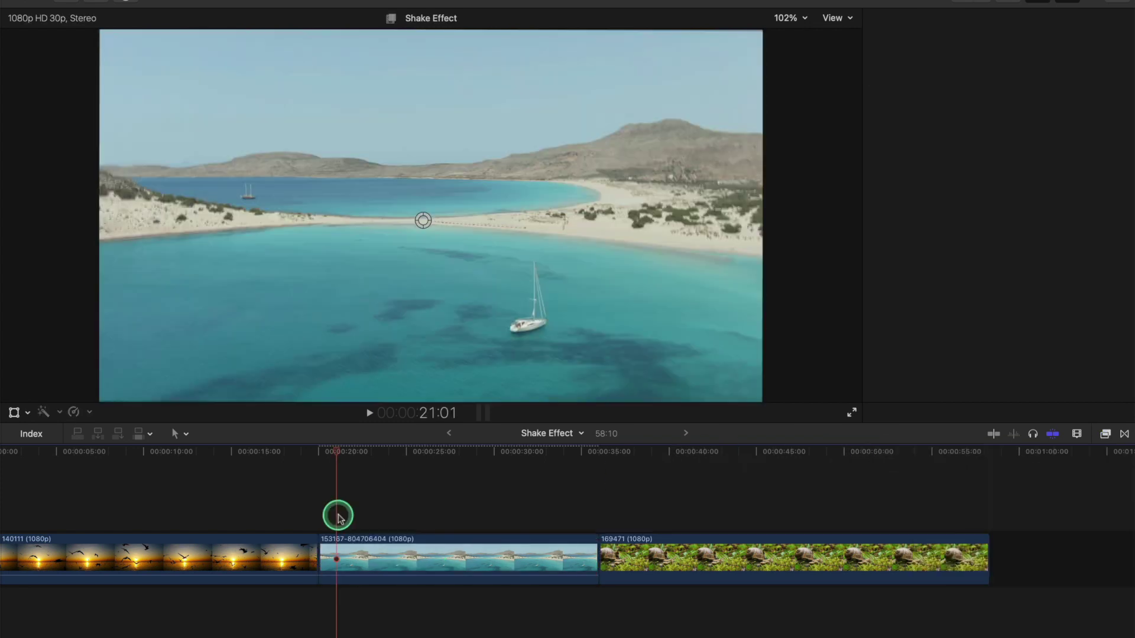
{"action": "key", "text": "space"}
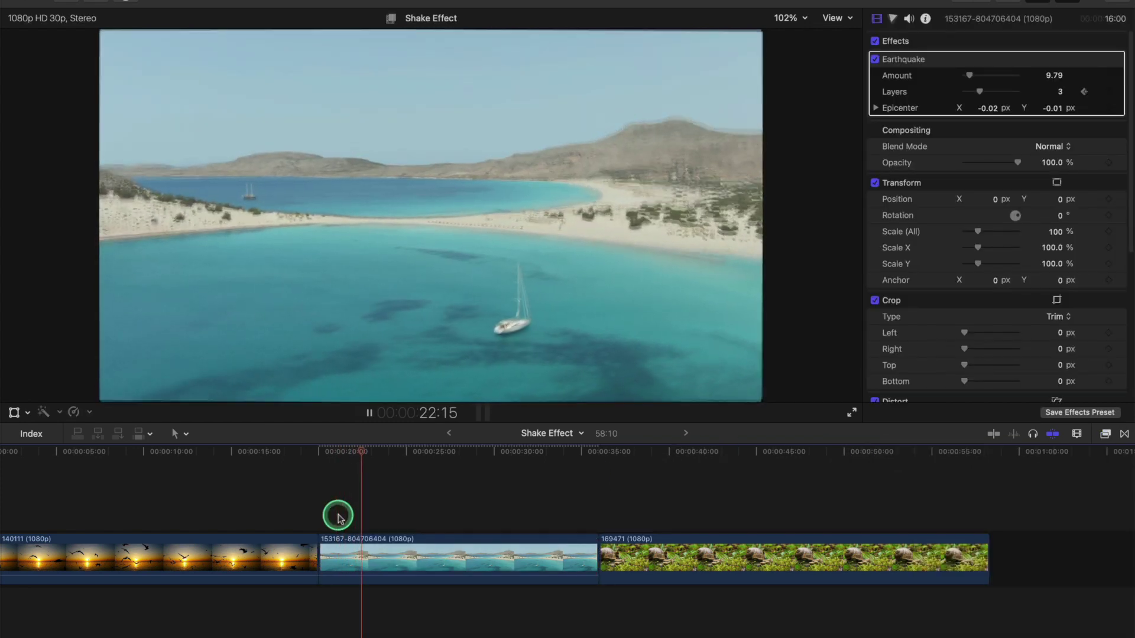
Step: Raise the Earthquake Amount on the sailboat clip to about 23.14 and preview it from near the clip's start
{"action": "left_click", "coordinate": [400, 542]}
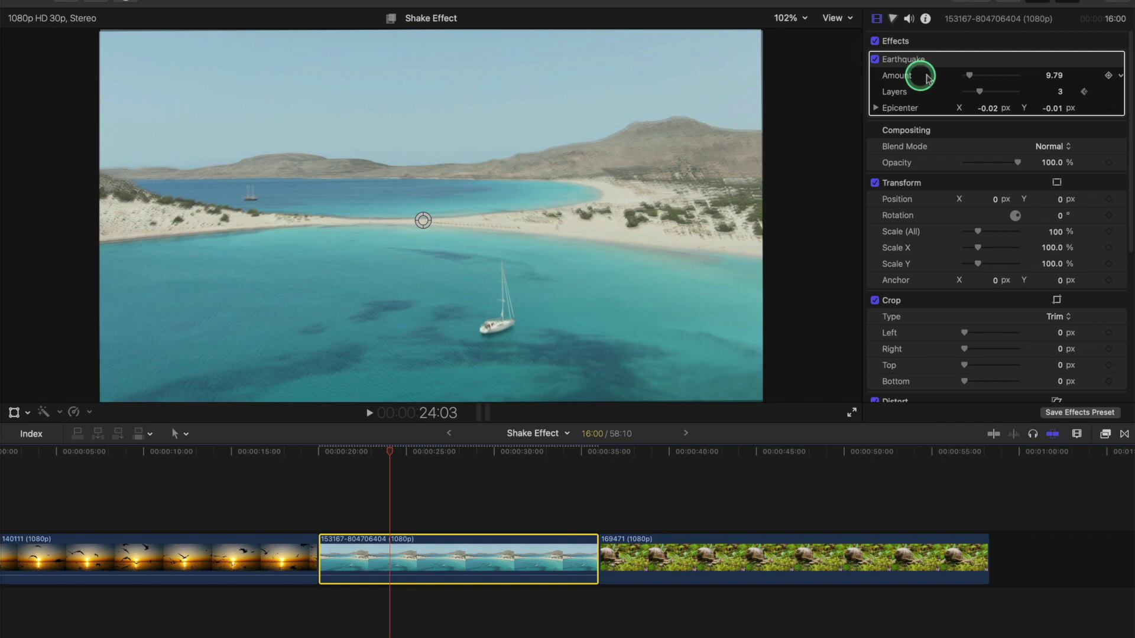
{"action": "left_click_drag", "start_coordinate": [969, 75], "coordinate": [976, 80]}
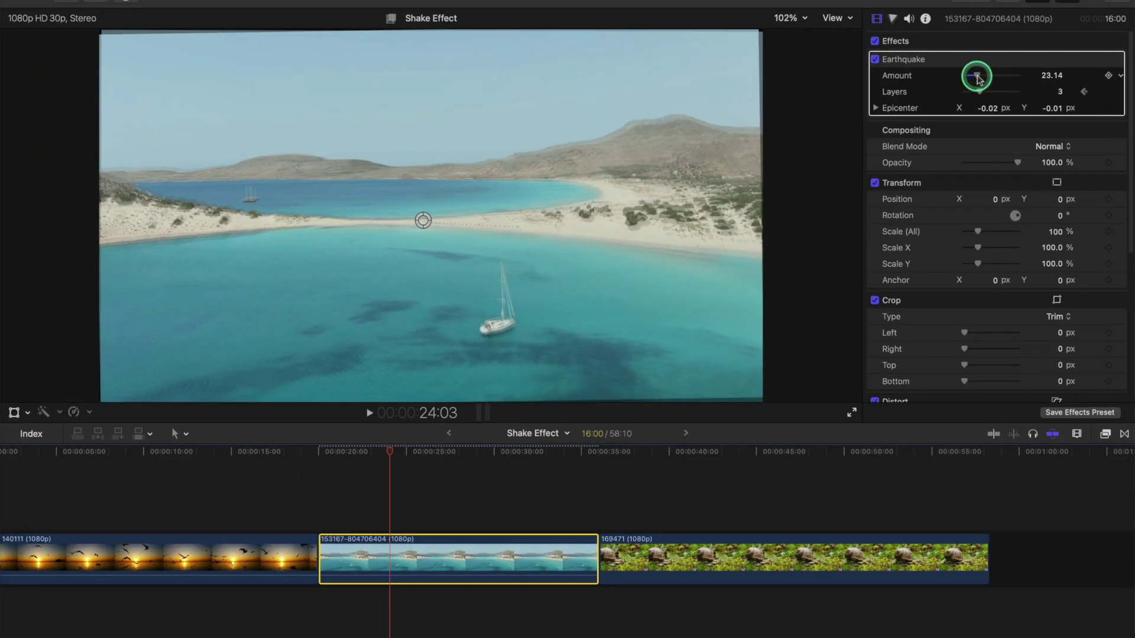
{"action": "left_click", "coordinate": [325, 498]}
{"action": "key", "text": "space"}
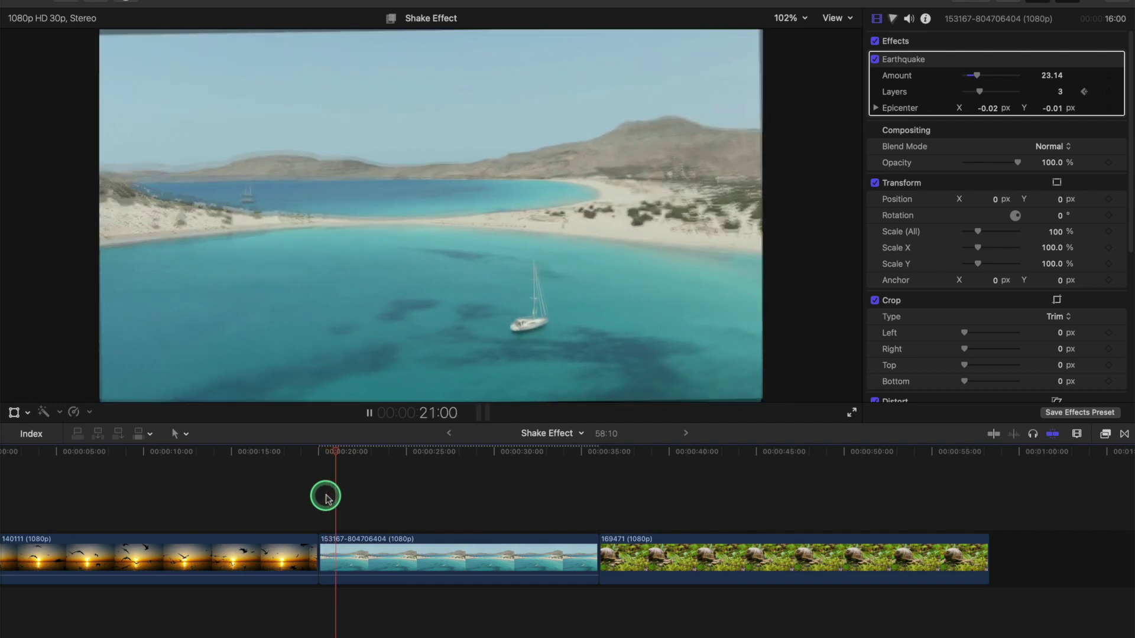
{"action": "key", "text": "space"}
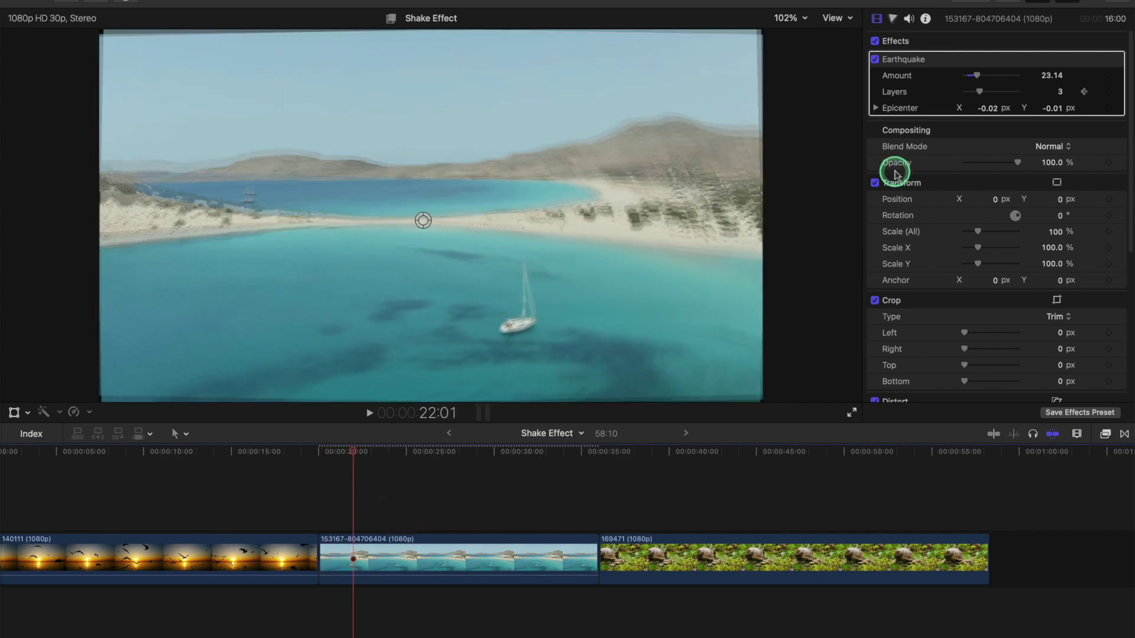
Step: Lower the Earthquake Amount to about 1.47 and preview the sailboat clip
{"action": "left_click_drag", "start_coordinate": [976, 76], "coordinate": [964, 76]}
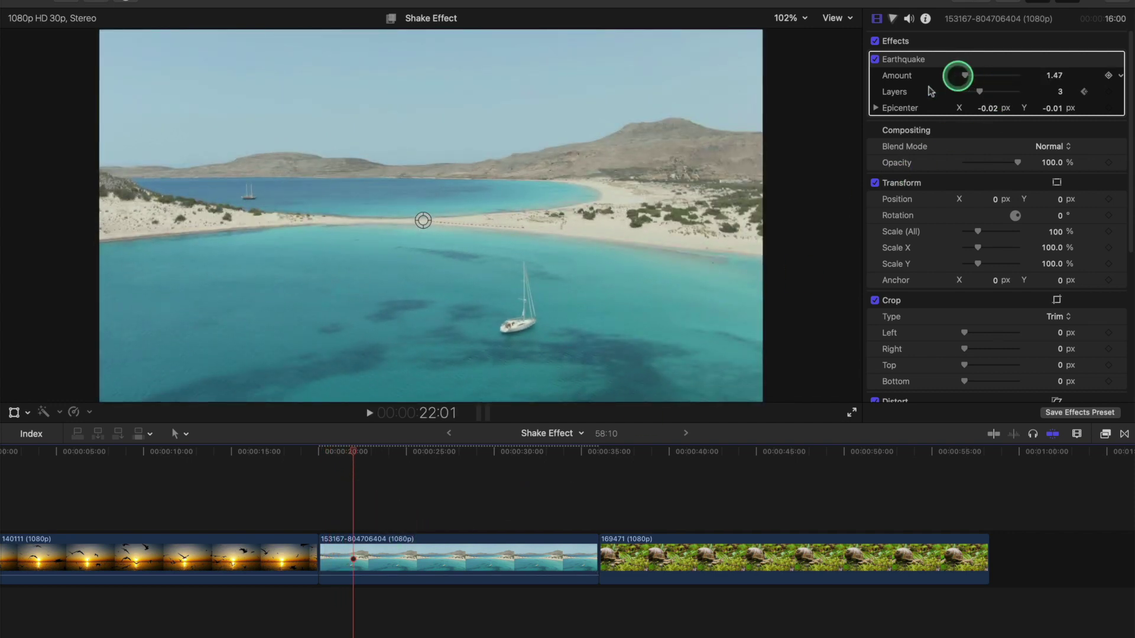
{"action": "key", "text": "space"}
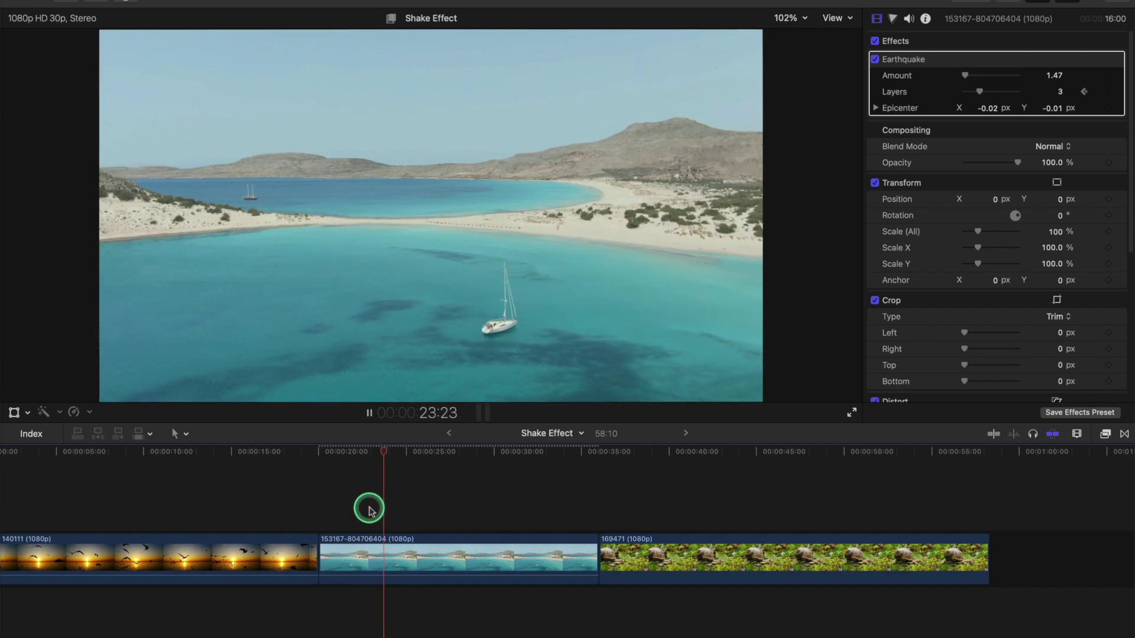
{"action": "key", "text": "space"}
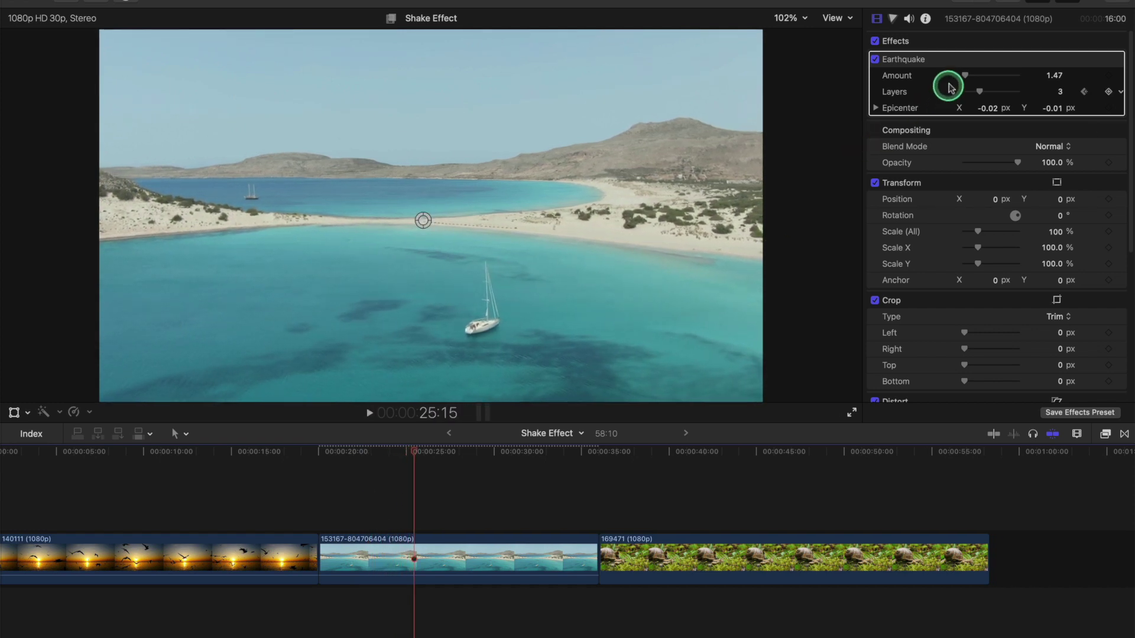
Step: Set the Earthquake effect to 4 Layers and an Amount of about 23.55, and preview the sailboat clip
{"action": "left_click_drag", "start_coordinate": [964, 76], "coordinate": [970, 77]}
{"action": "key", "text": "space"}
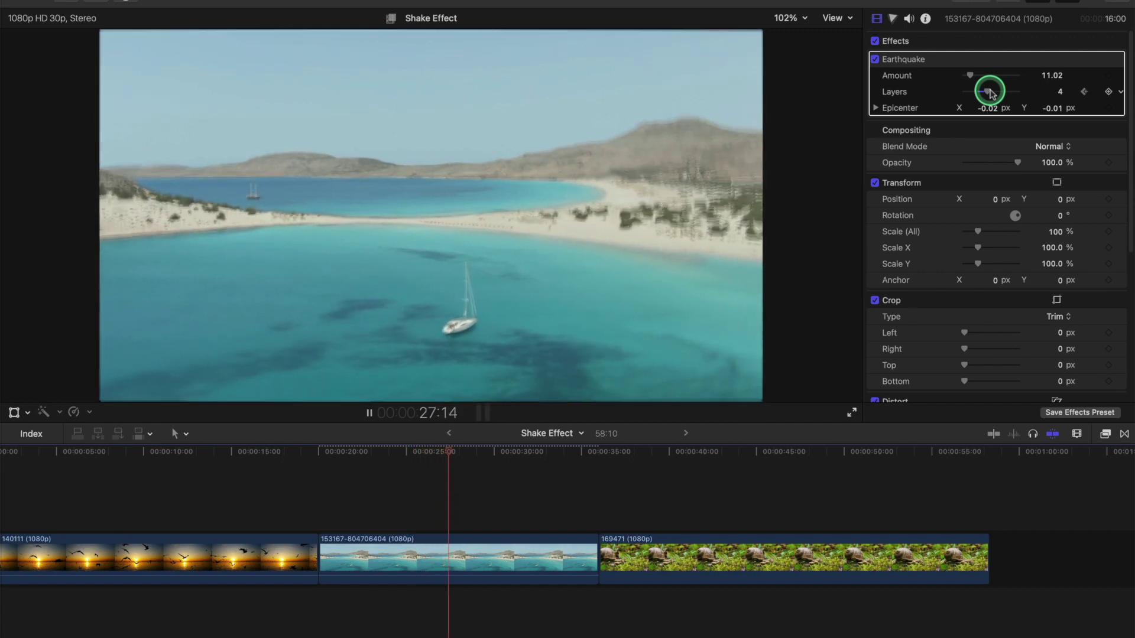
{"action": "left_click_drag", "start_coordinate": [971, 75], "coordinate": [979, 76]}
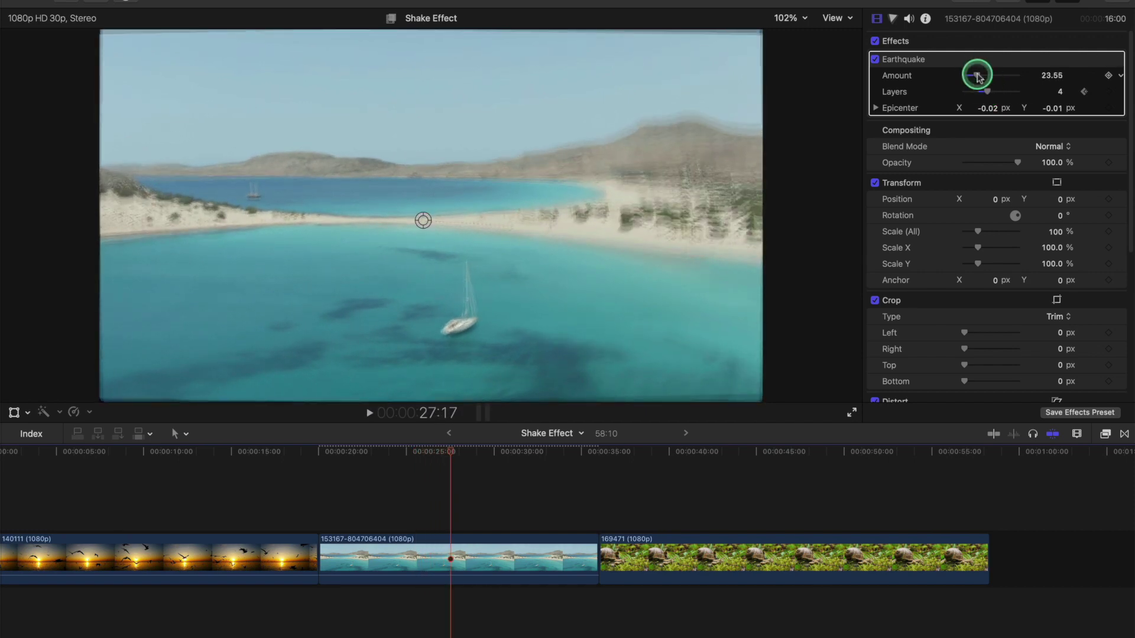
{"action": "key", "text": "space"}
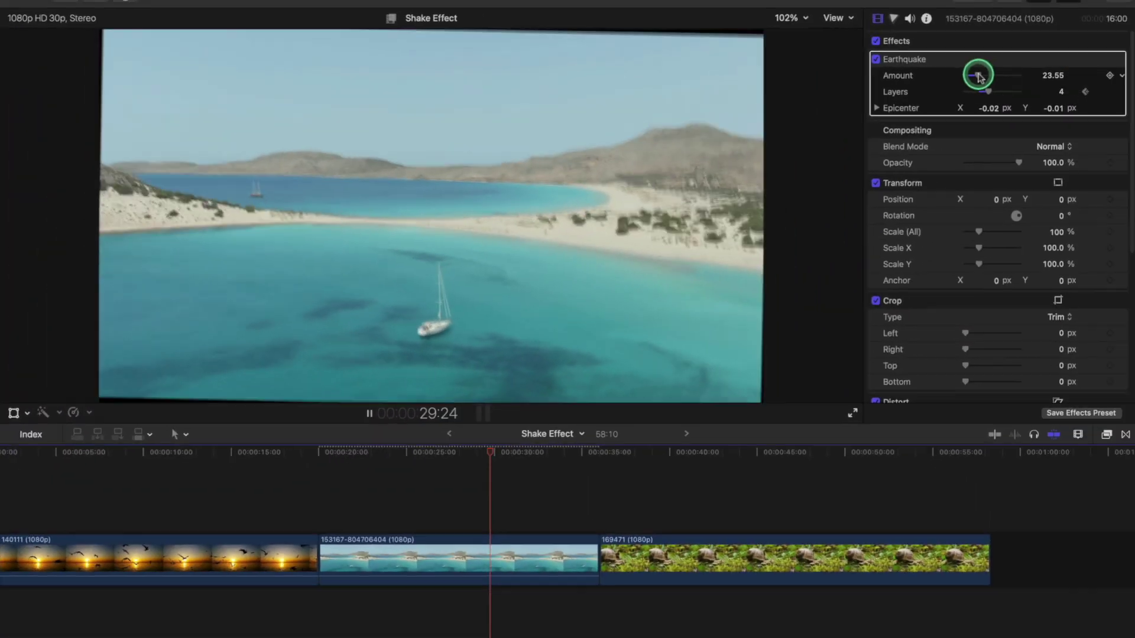
{"action": "key", "text": "space"}
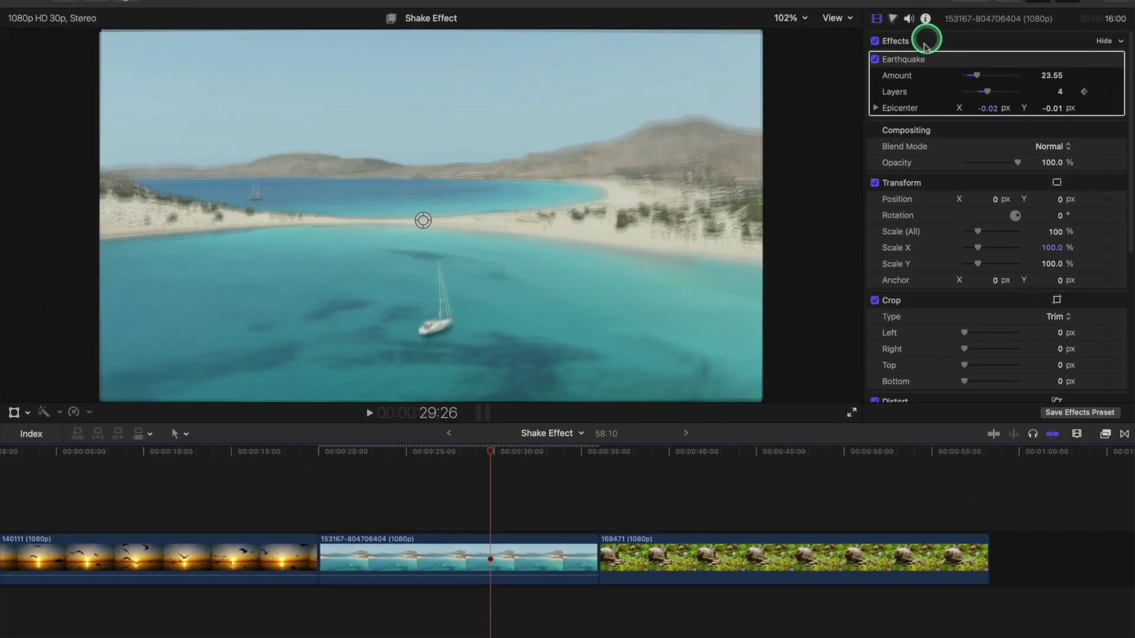
Step: Replace the Earthquake effect on the sailboat clip with the Handheld effect and play the clip
{"action": "left_click", "coordinate": [916, 59]}
{"action": "key", "text": "Delete"}
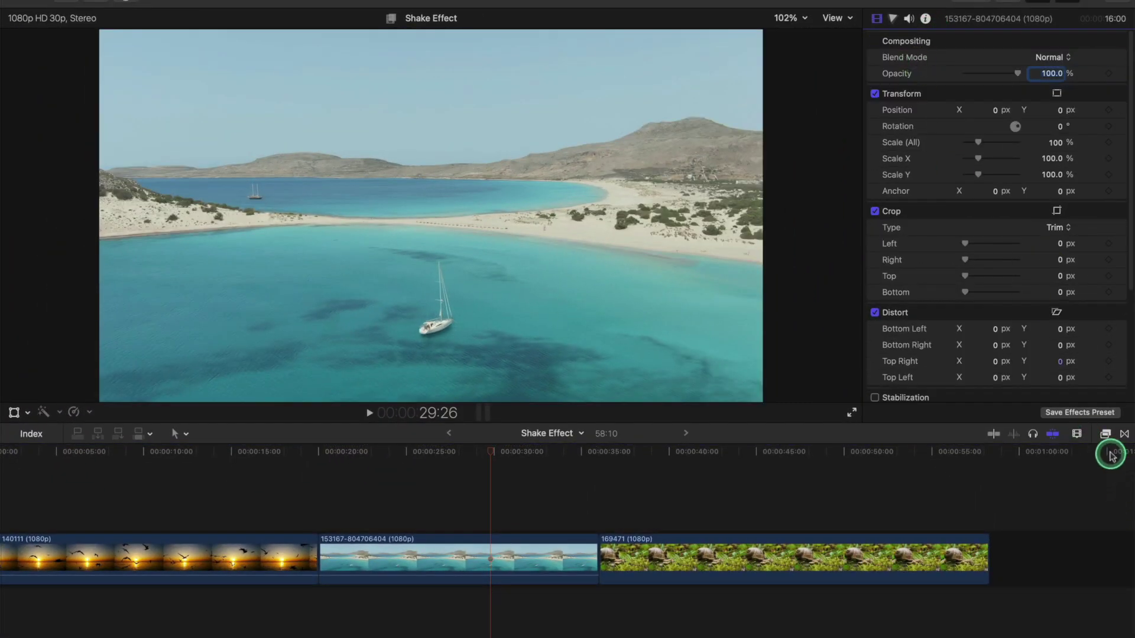
{"action": "left_click", "coordinate": [1106, 435]}
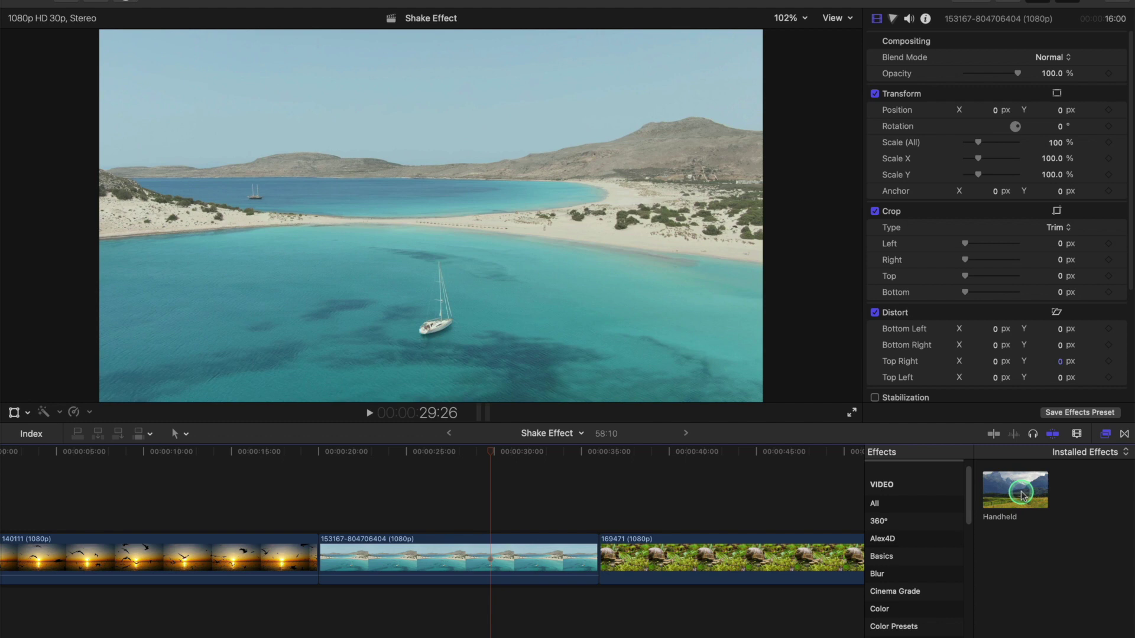
{"action": "left_click_drag", "start_coordinate": [1022, 494], "coordinate": [474, 552]}
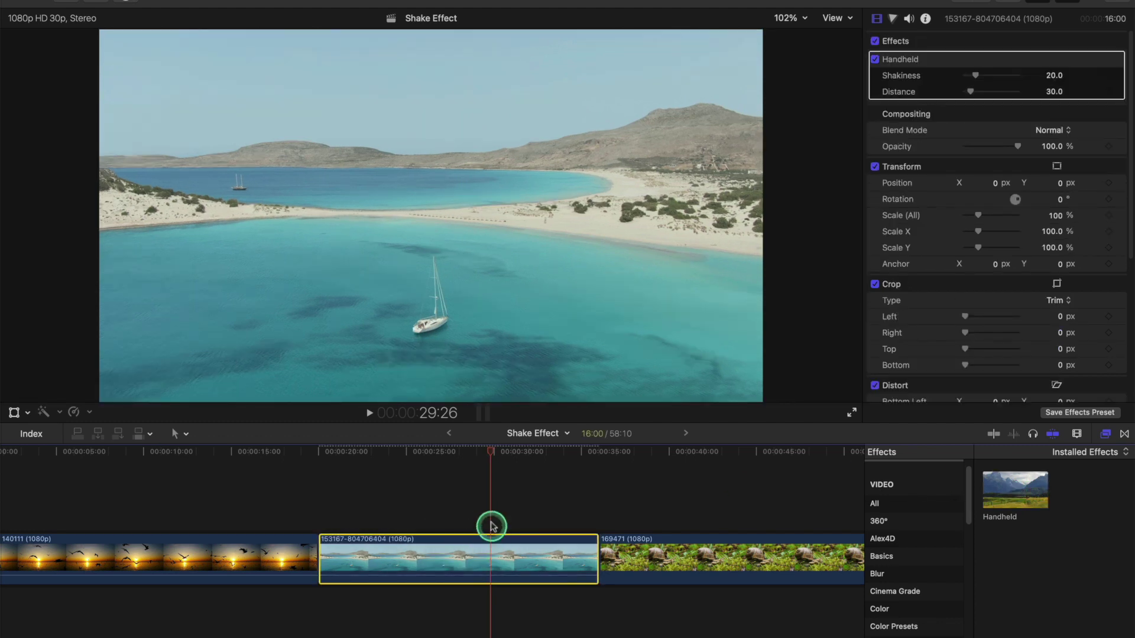
{"action": "left_click", "coordinate": [402, 496]}
{"action": "left_click", "coordinate": [467, 530]}
{"action": "key", "text": "space"}
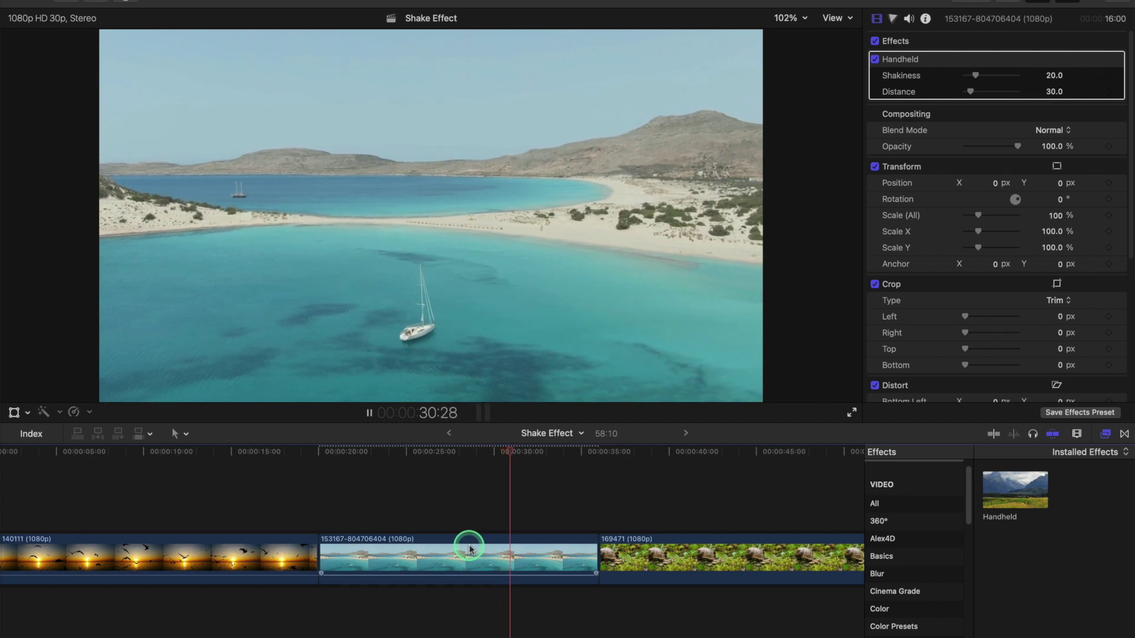
Step: Raise the Handheld Shakiness on the sailboat clip to about 51.17 and preview it from near the clip's start
{"action": "left_click", "coordinate": [468, 549]}
{"action": "key", "text": "space"}
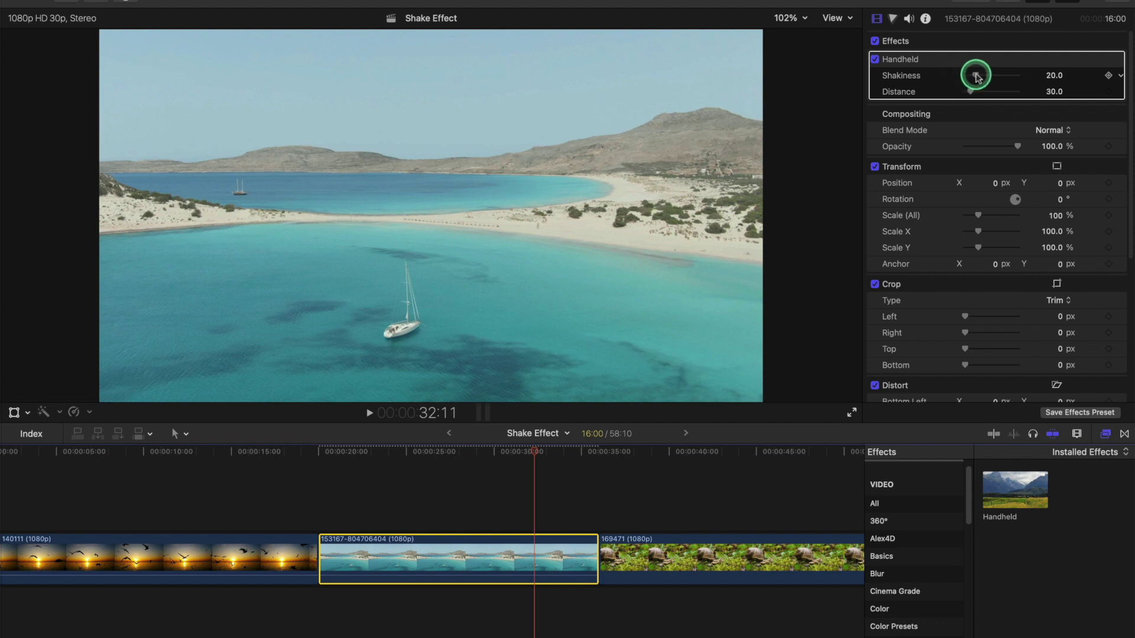
{"action": "left_click_drag", "start_coordinate": [975, 76], "coordinate": [993, 77]}
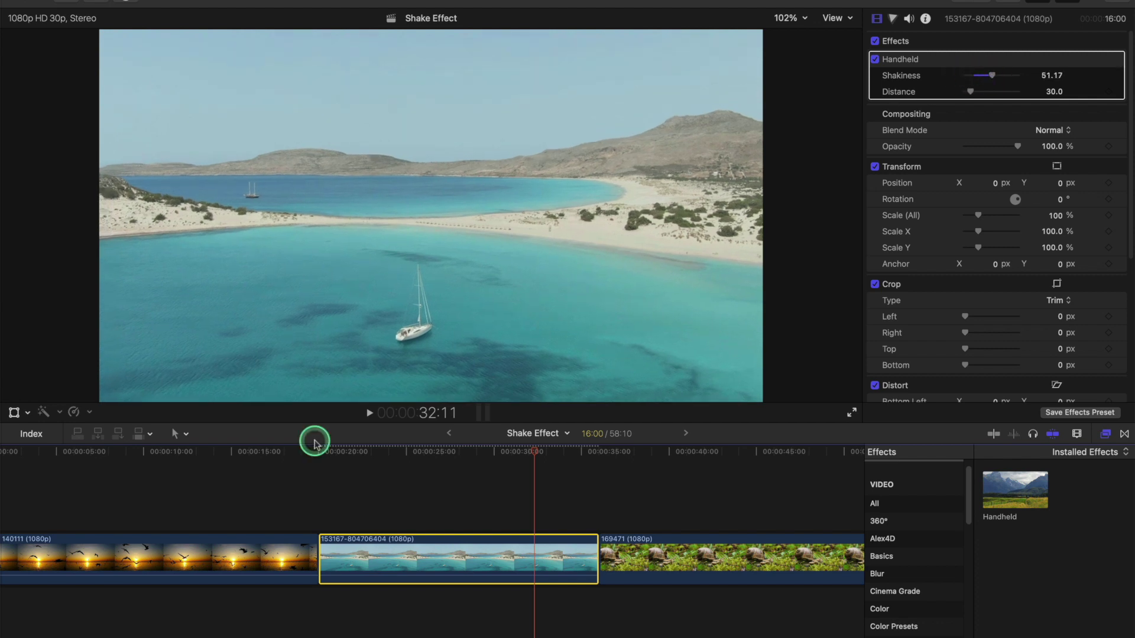
{"action": "left_click", "coordinate": [324, 494]}
{"action": "key", "text": "space"}
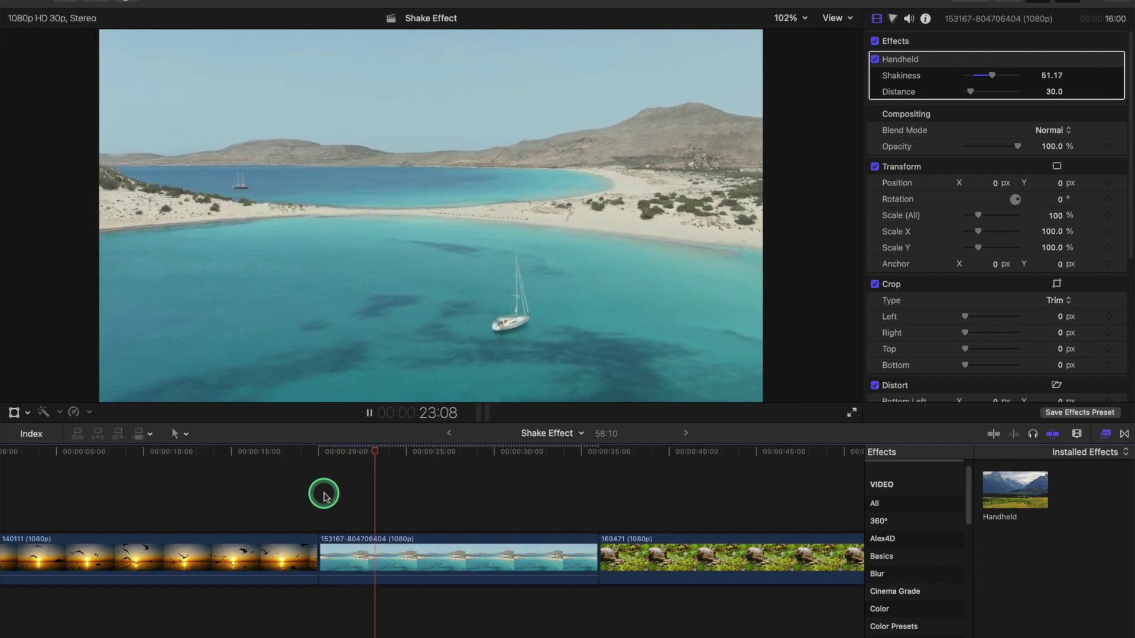
{"action": "key", "text": "space"}
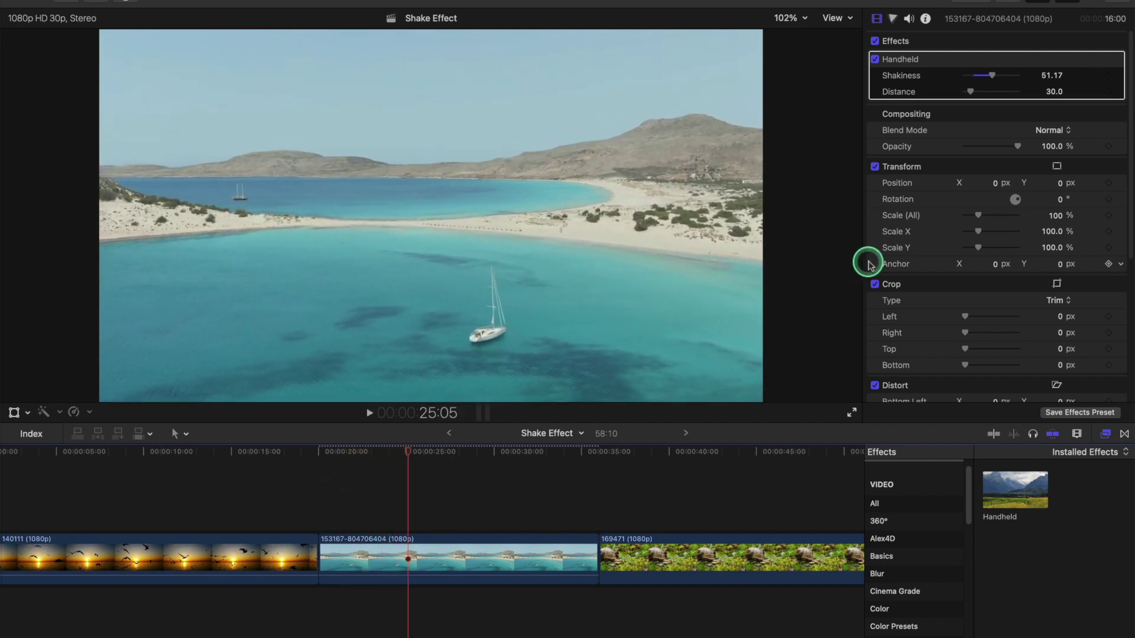
Step: Lower the Handheld Shakiness to about 8.87 and remove the Handheld effect from the sailboat clip
{"action": "left_click_drag", "start_coordinate": [993, 75], "coordinate": [970, 75]}
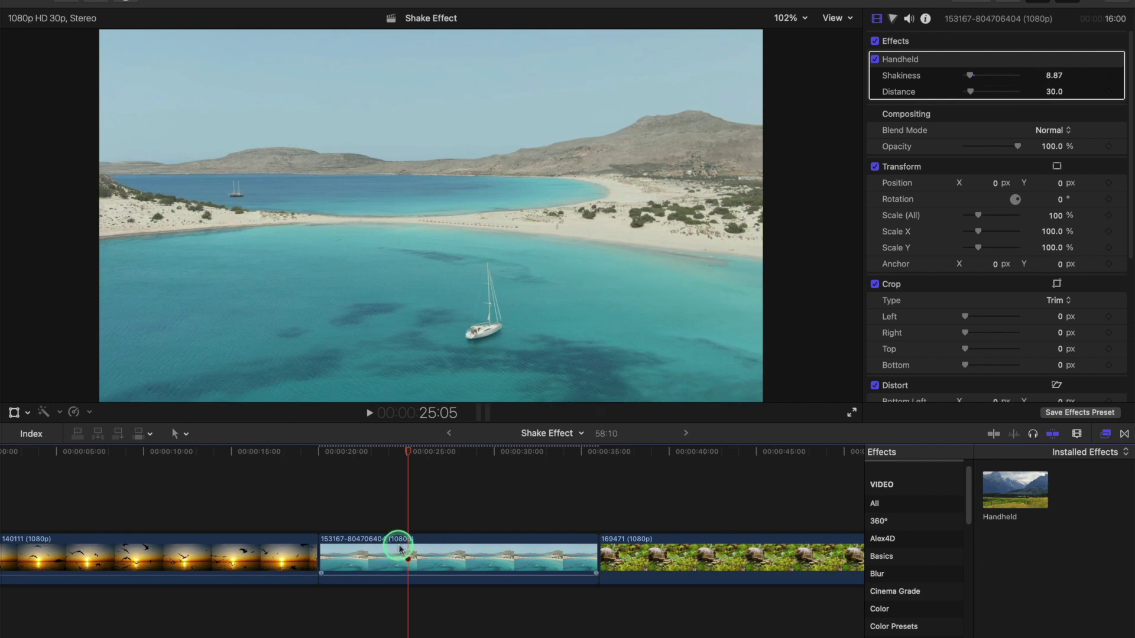
{"action": "left_click", "coordinate": [399, 506]}
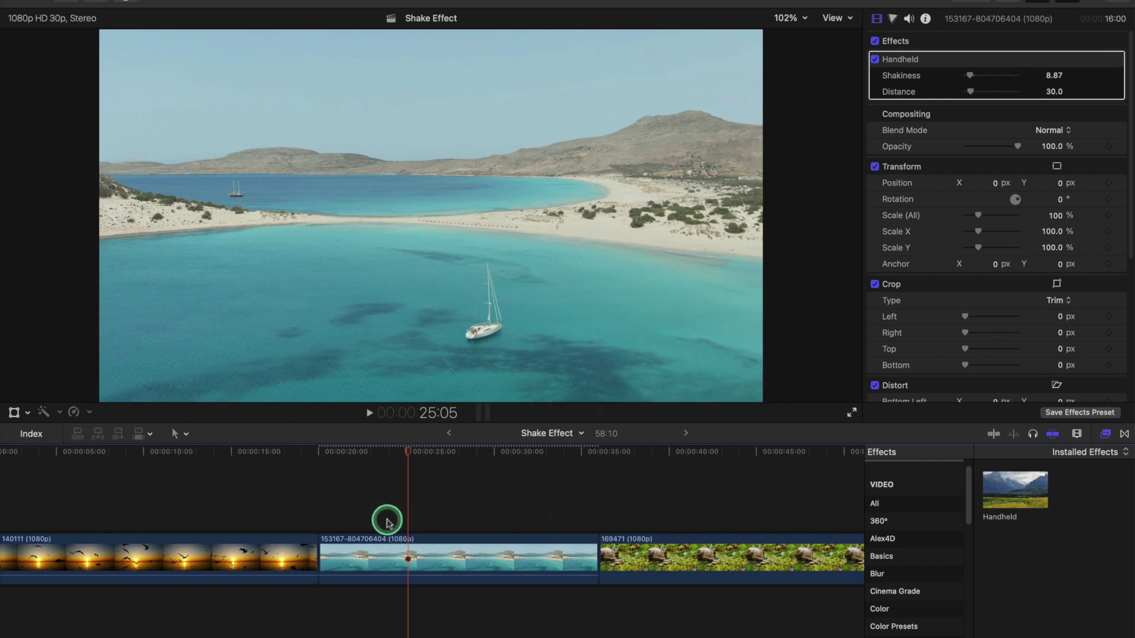
{"action": "left_click", "coordinate": [912, 59]}
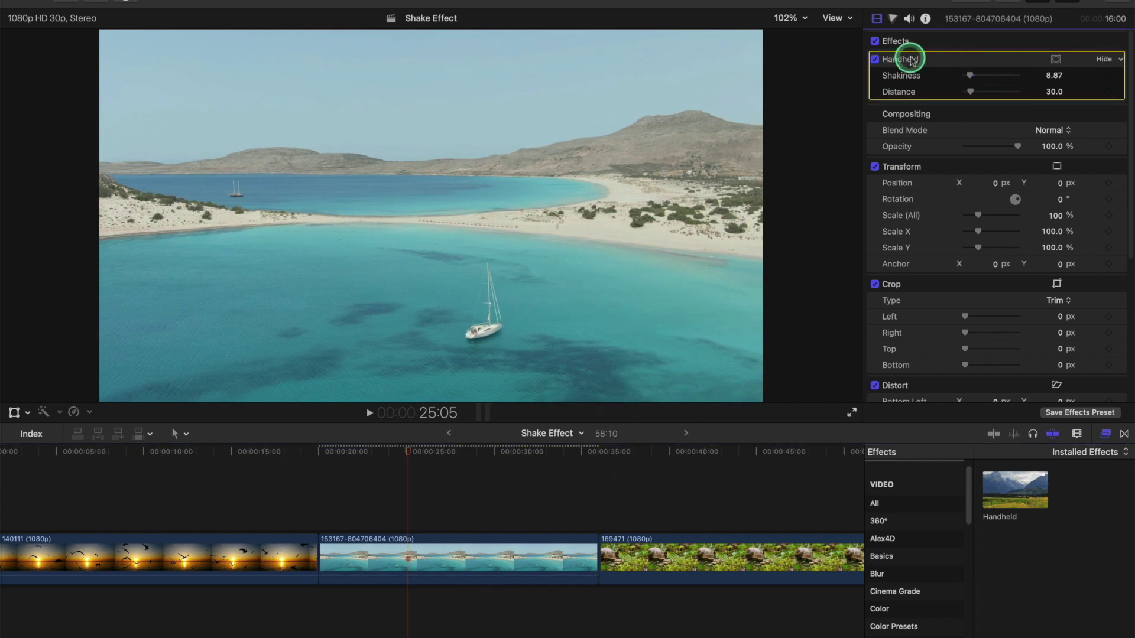
{"action": "key", "text": "Delete"}
Step: Split the sailboat clip at 25:05 and again at 26:28 to isolate a short middle segment
{"action": "left_click", "coordinate": [472, 568]}
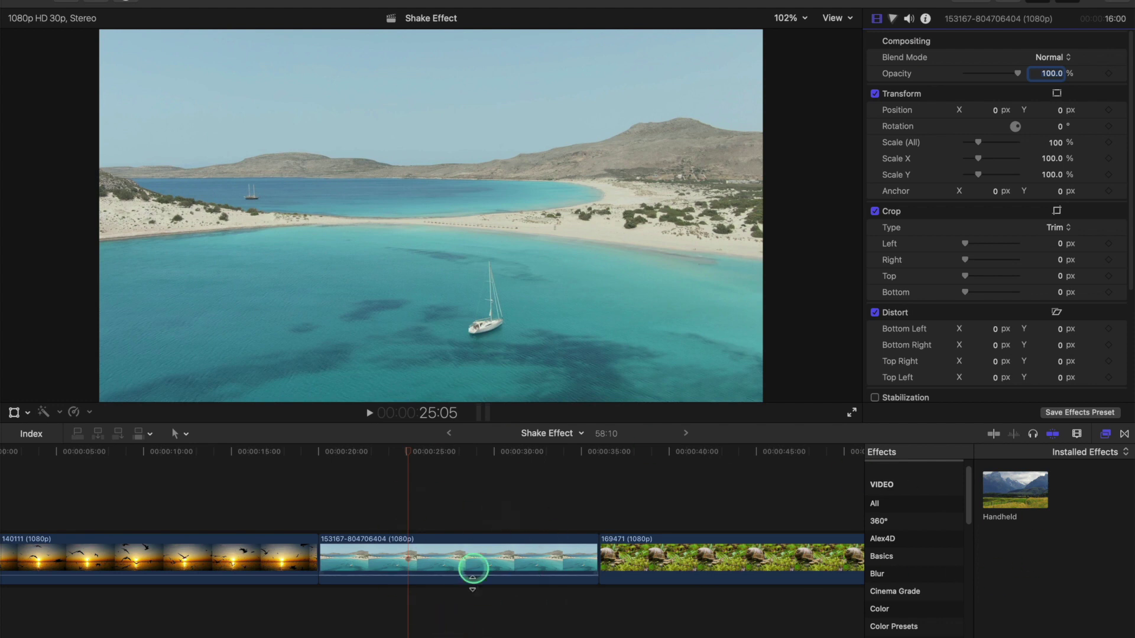
{"action": "left_click", "coordinate": [435, 554]}
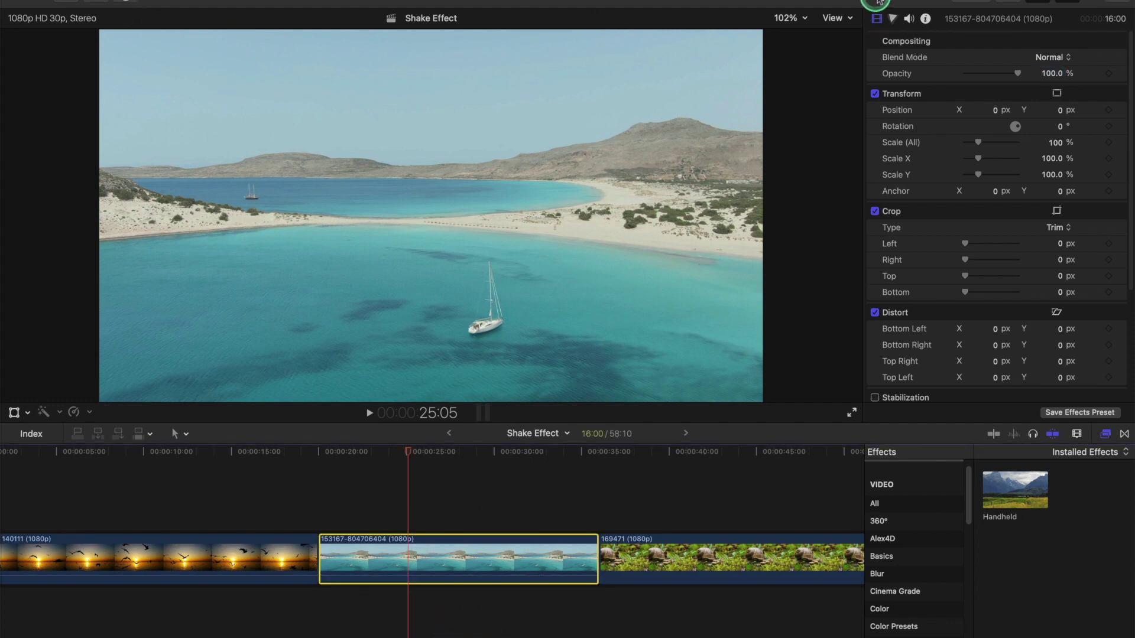
{"action": "key", "text": "super+b"}
{"action": "key", "text": "l"}
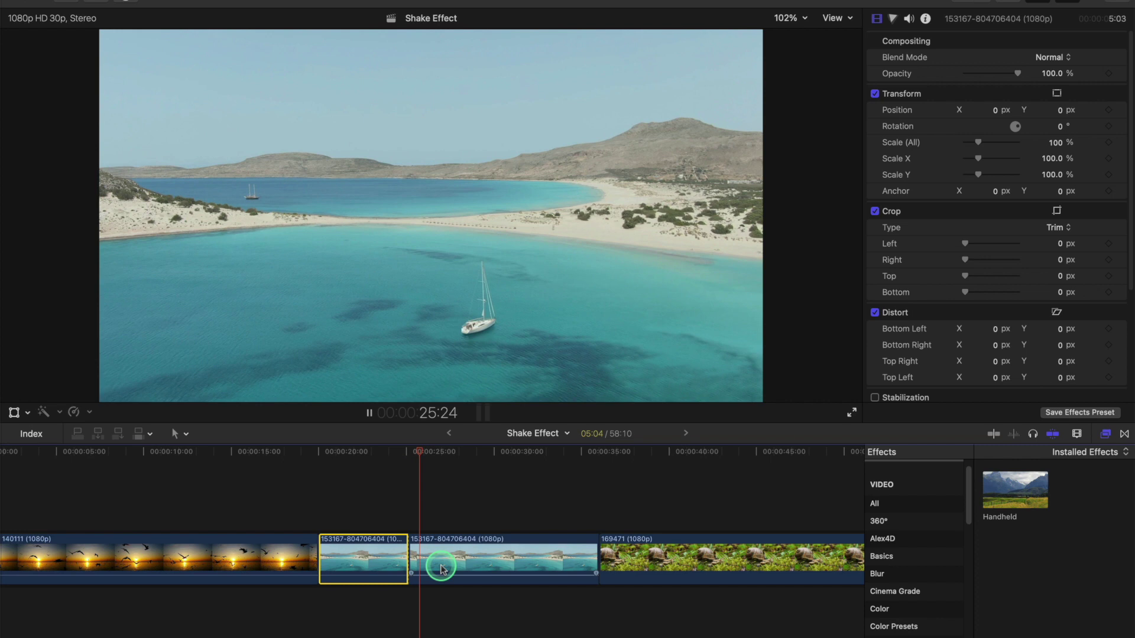
{"action": "left_click", "coordinate": [454, 561]}
{"action": "key", "text": "super+b"}
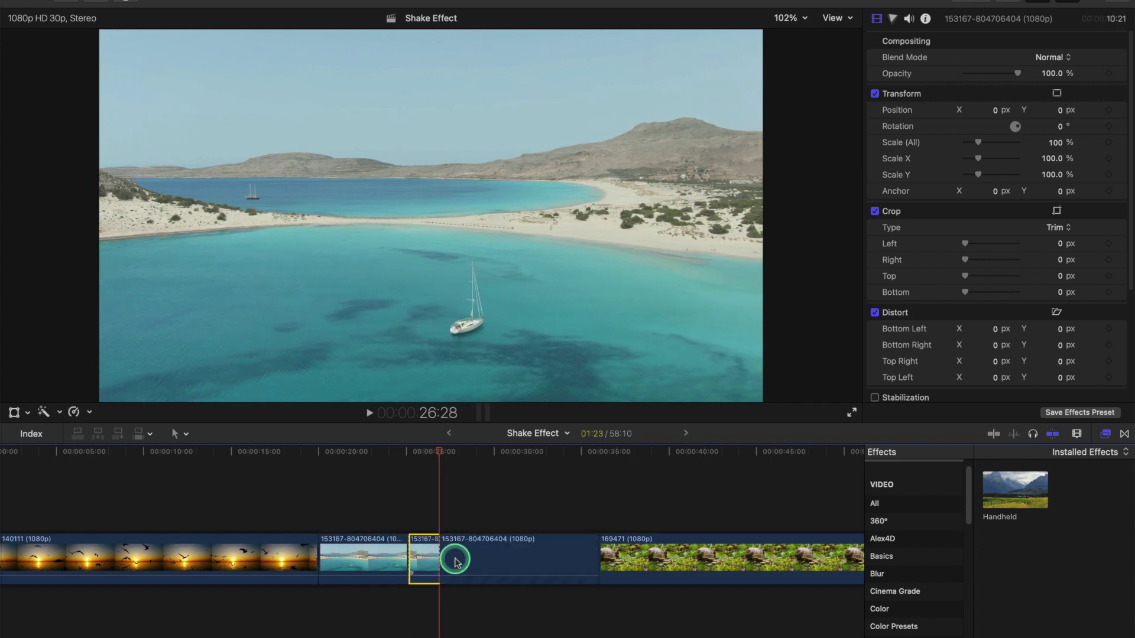
{"action": "key", "text": "l"}
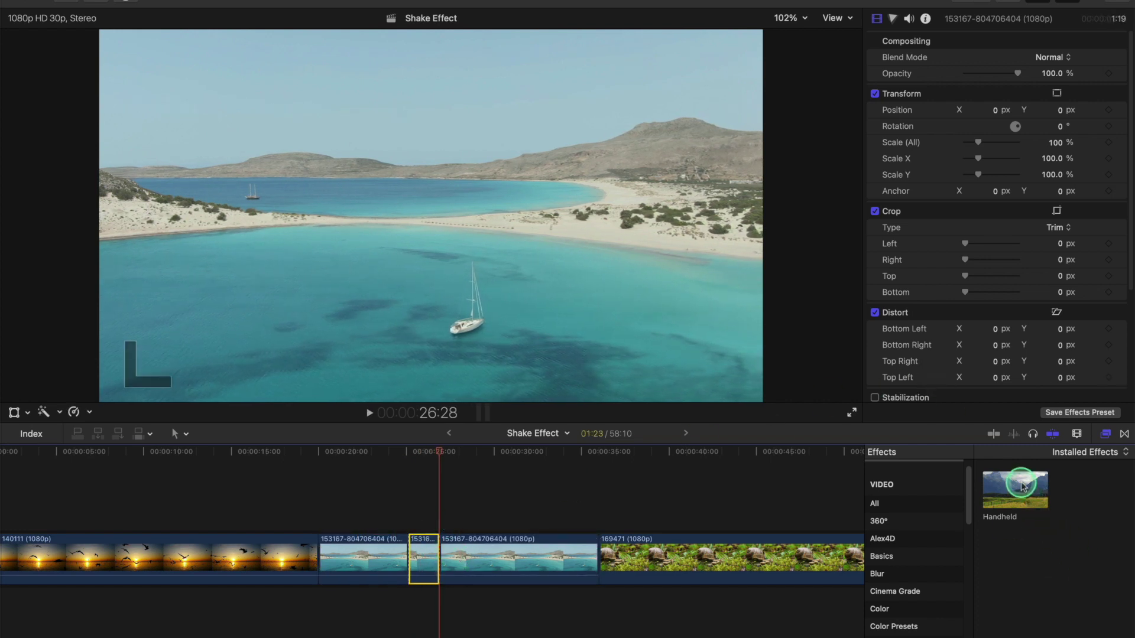
Step: Apply the Handheld effect to the short middle segment of the sailboat clip and preview across its cuts
{"action": "left_click_drag", "start_coordinate": [1022, 486], "coordinate": [423, 555]}
{"action": "left_click", "coordinate": [400, 511]}
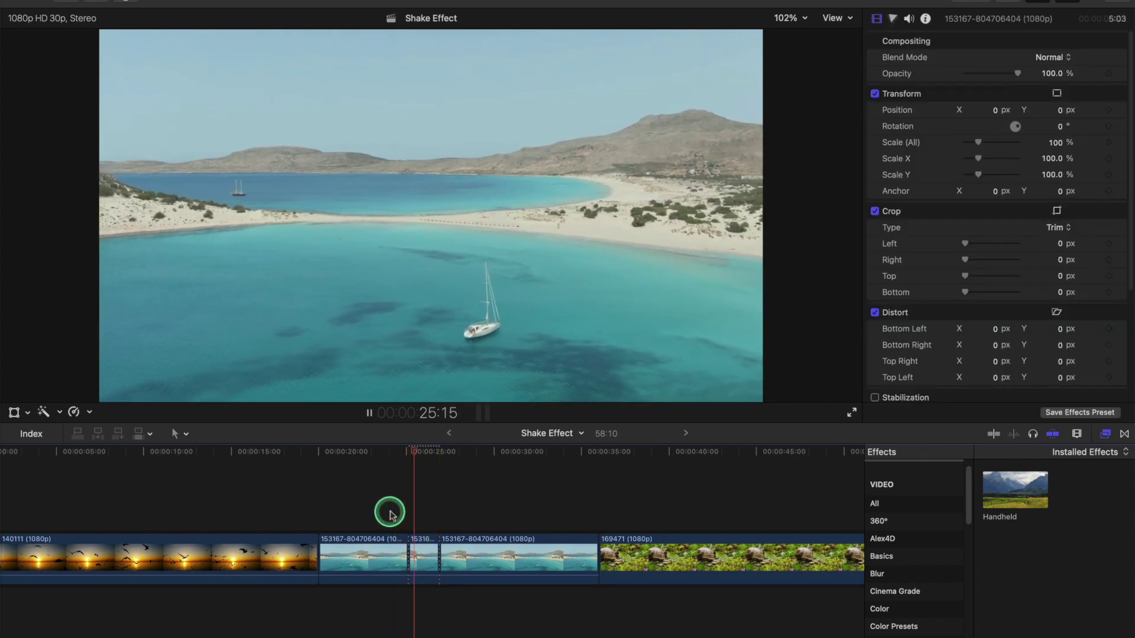
{"action": "key", "text": "space"}
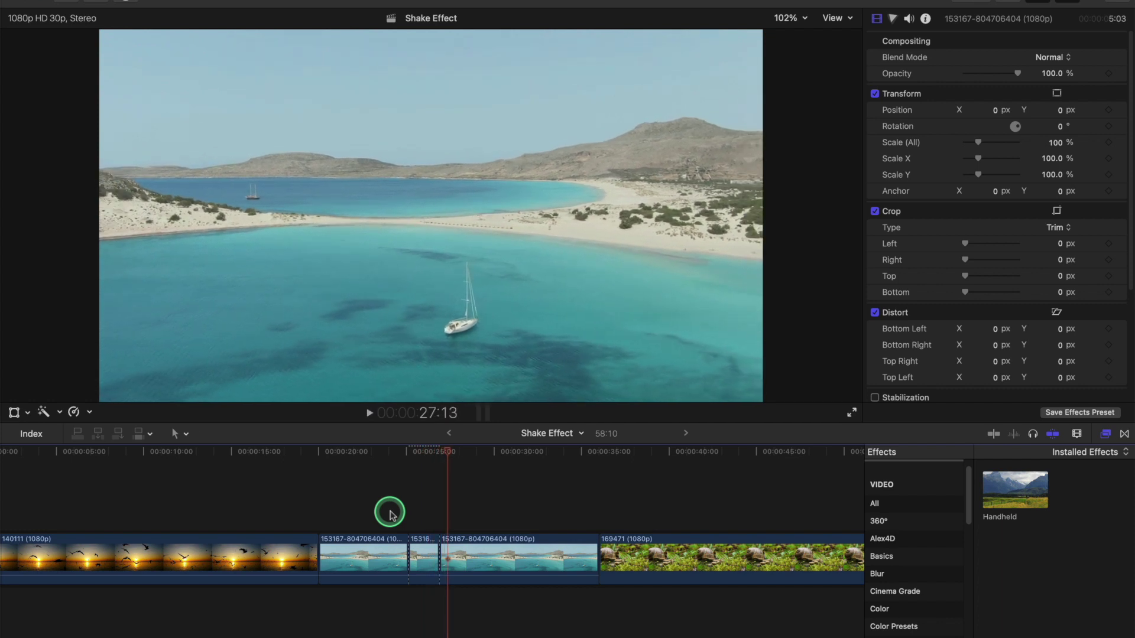
Step: Undo the Handheld effect on the middle segment and both splits of the sailboat clip
{"action": "key", "text": "super+z"}
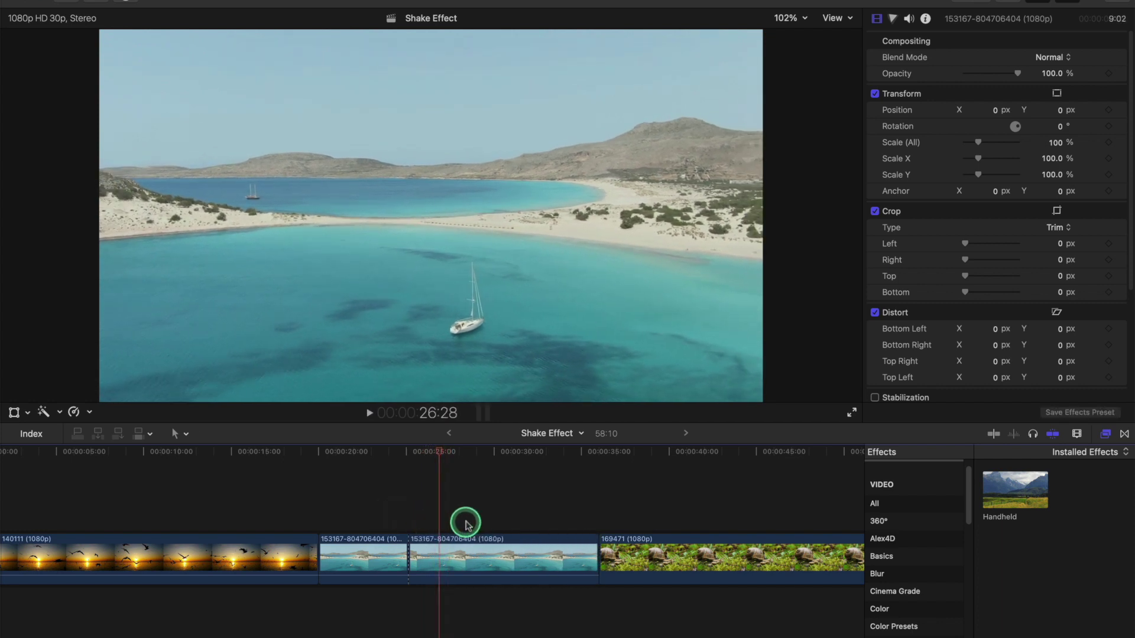
{"action": "key", "text": "super+z"}
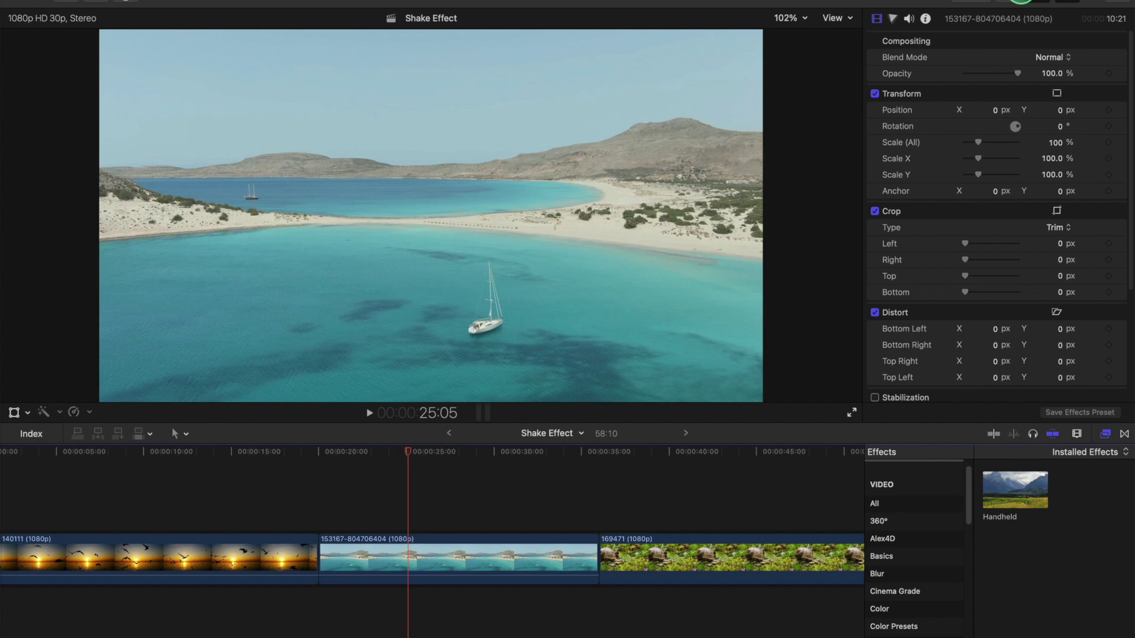
Step: Place the Base title from the Custom titles above the cut between the sailboat and snail clips
{"action": "left_click", "coordinate": [1006, 1]}
{"action": "left_click", "coordinate": [56, 178]}
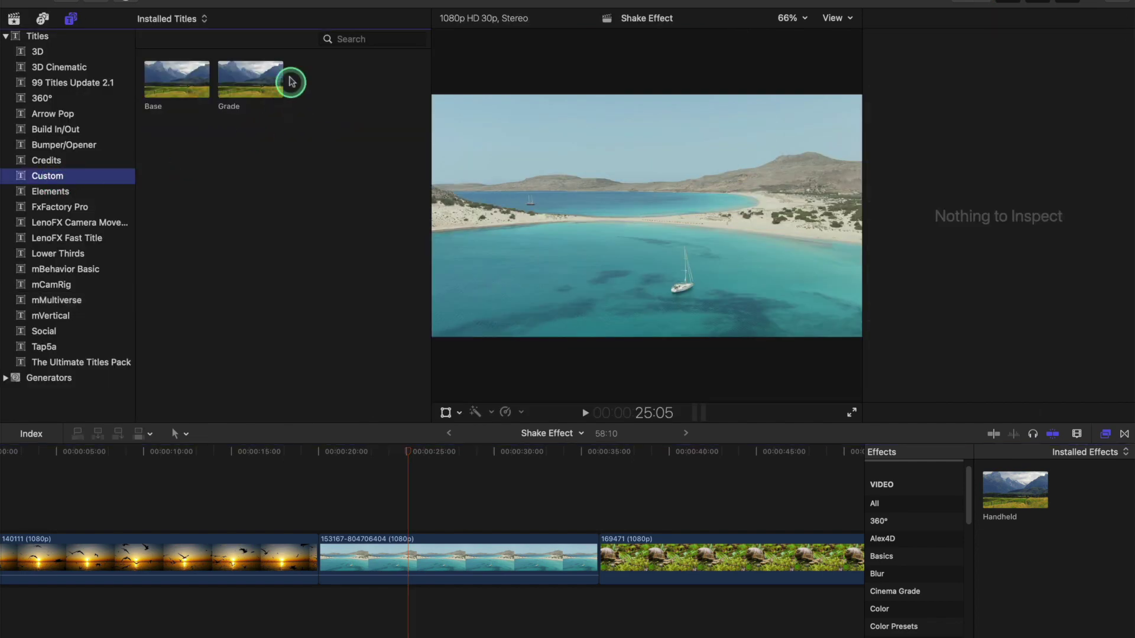
{"action": "left_click_drag", "start_coordinate": [177, 79], "coordinate": [417, 522]}
{"action": "left_click_drag", "start_coordinate": [596, 521], "coordinate": [575, 505]}
Step: Apply the Handheld effect to the Base title, extend the title over the snail clip to 8:04 long, and preview it
{"action": "left_click_drag", "start_coordinate": [1015, 489], "coordinate": [578, 520]}
{"action": "left_click", "coordinate": [542, 502]}
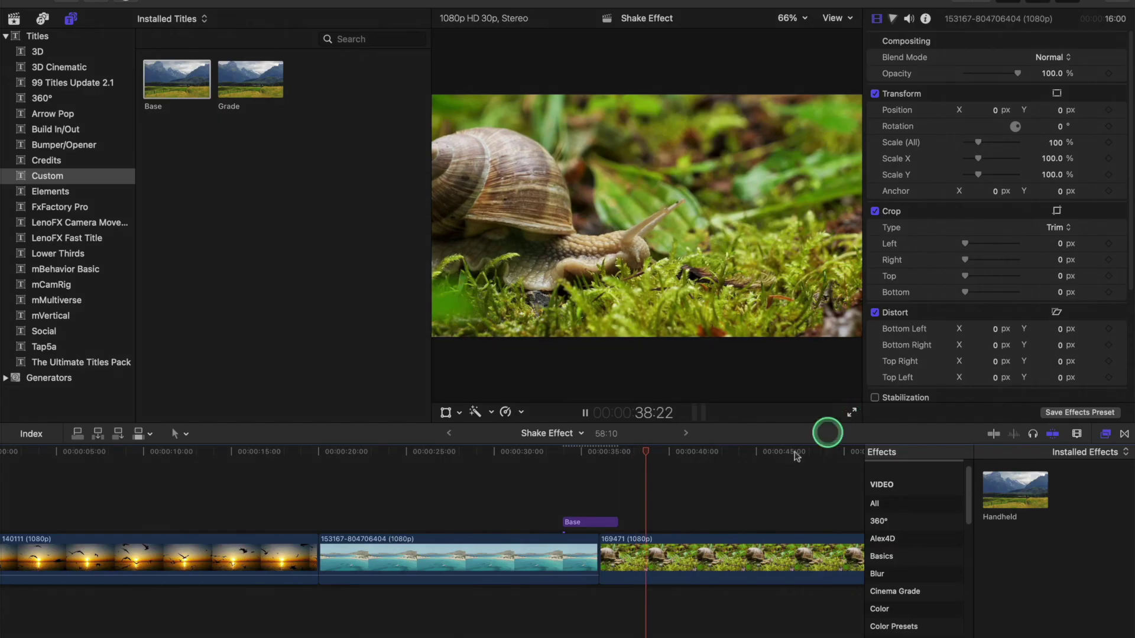
{"action": "left_click_drag", "start_coordinate": [617, 522], "coordinate": [704, 524]}
{"action": "left_click", "coordinate": [611, 489]}
{"action": "key", "text": "space"}
{"action": "key", "text": "space"}
Step: Raise the Handheld Shakiness on the Base title to about 49.87 and preview the shake across the cut
{"action": "left_click", "coordinate": [594, 522]}
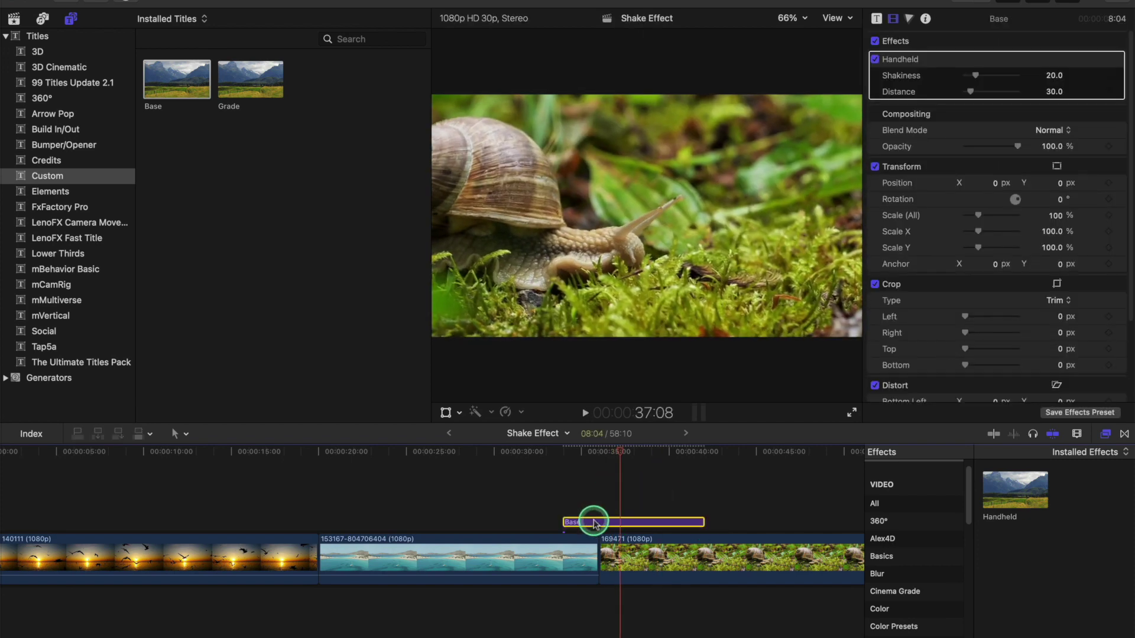
{"action": "left_click_drag", "start_coordinate": [977, 76], "coordinate": [992, 80]}
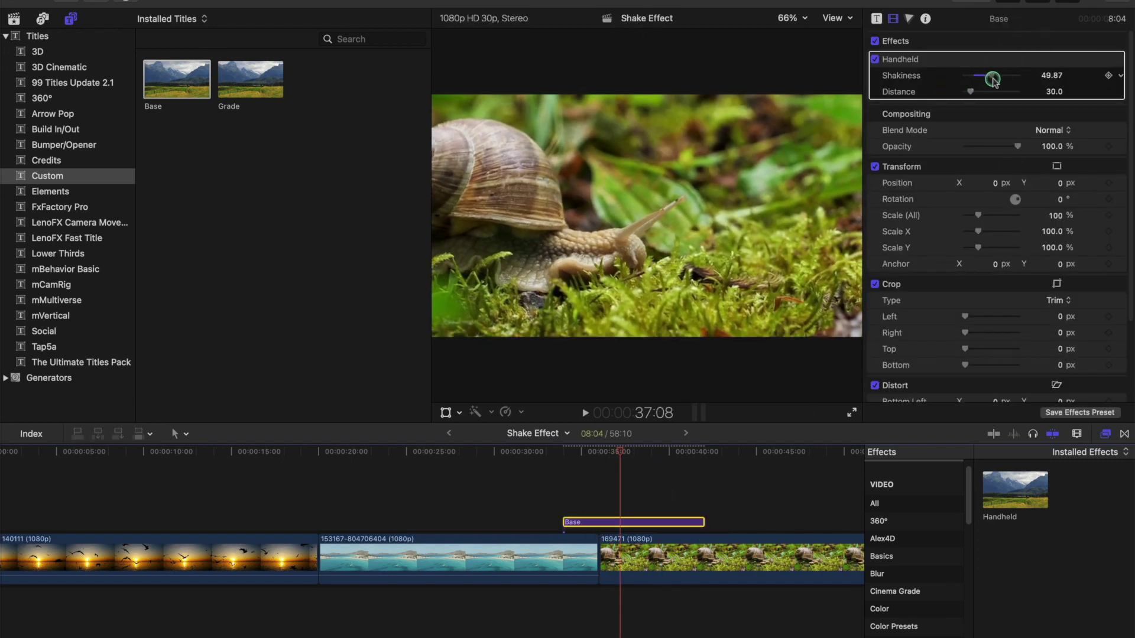
{"action": "left_click", "coordinate": [558, 503]}
{"action": "left_click", "coordinate": [548, 501]}
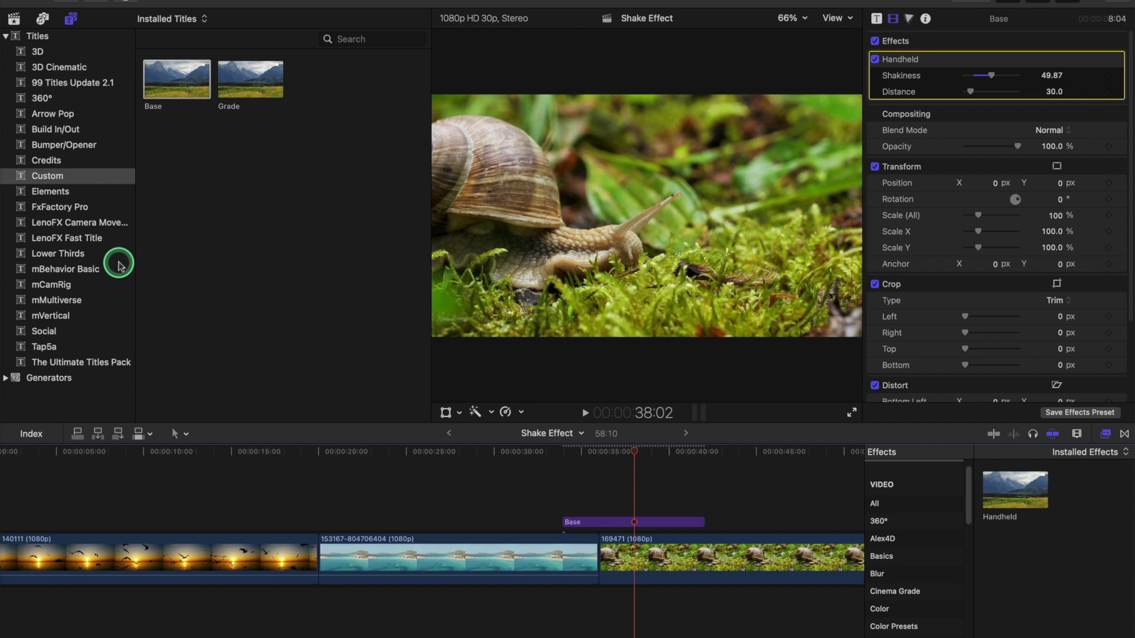
Step: Place the mMultiverse Camera Shake title above the cut between the sunset birds and sailboat clips and preview it
{"action": "left_click", "coordinate": [71, 301]}
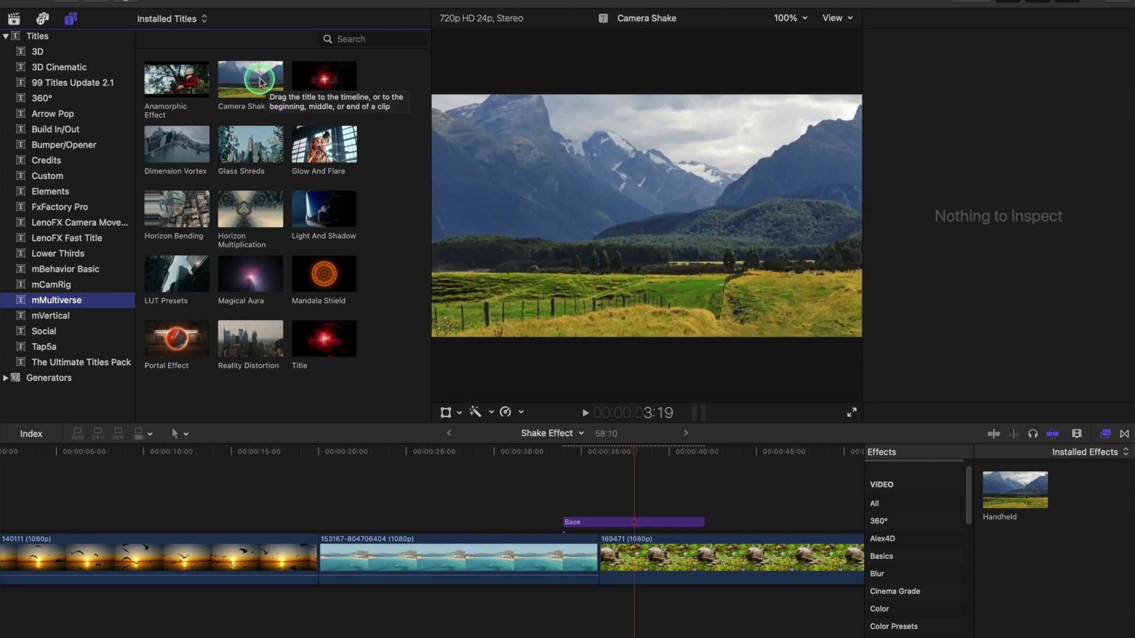
{"action": "left_click_drag", "start_coordinate": [260, 81], "coordinate": [293, 526]}
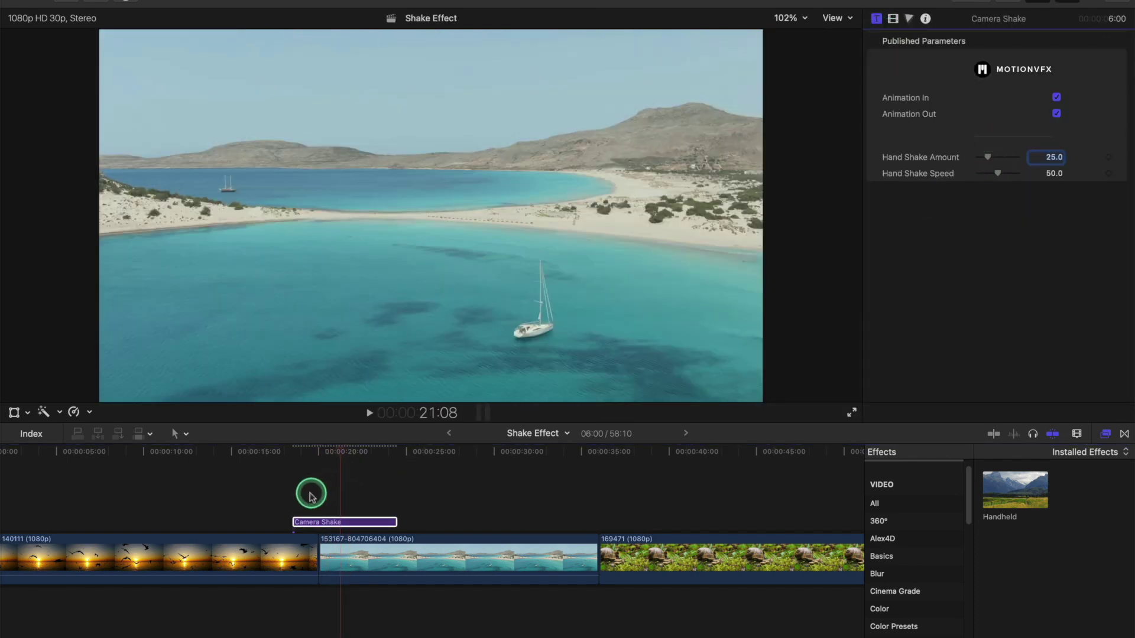
{"action": "left_click", "coordinate": [294, 496]}
{"action": "key", "text": "space"}
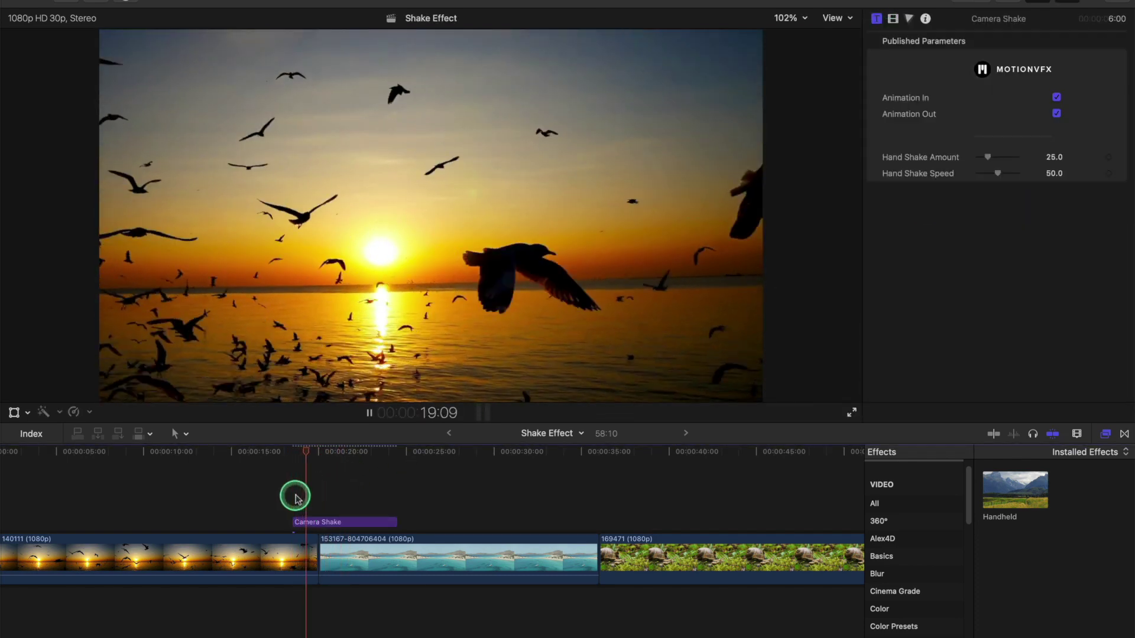
{"action": "key", "text": "space"}
Step: Raise the Camera Shake title's Hand Shake Amount to about 48.28 and preview the stronger shake from the title's start
{"action": "left_click", "coordinate": [329, 523]}
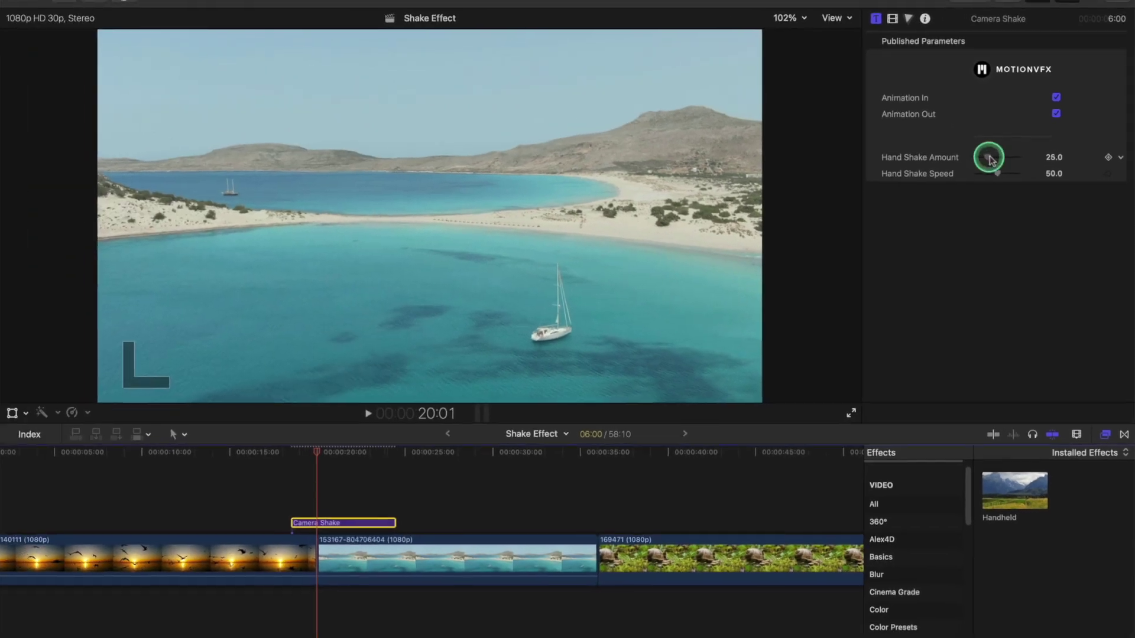
{"action": "left_click_drag", "start_coordinate": [872, 221], "coordinate": [880, 221]}
{"action": "left_click", "coordinate": [295, 493]}
{"action": "key", "text": "space"}
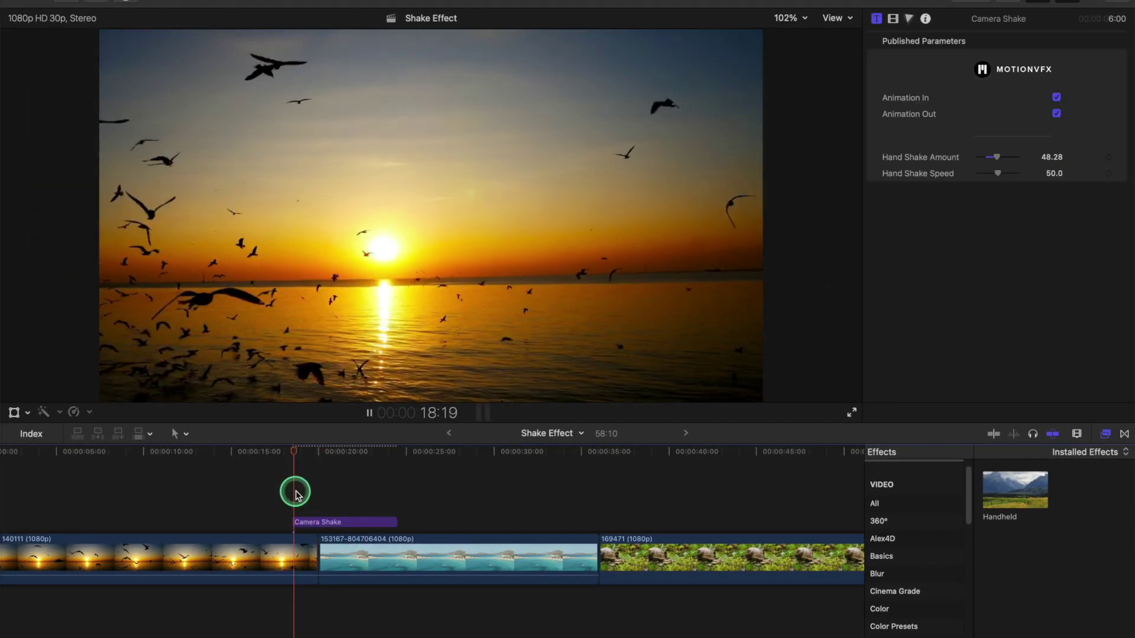
{"action": "key", "text": "space"}
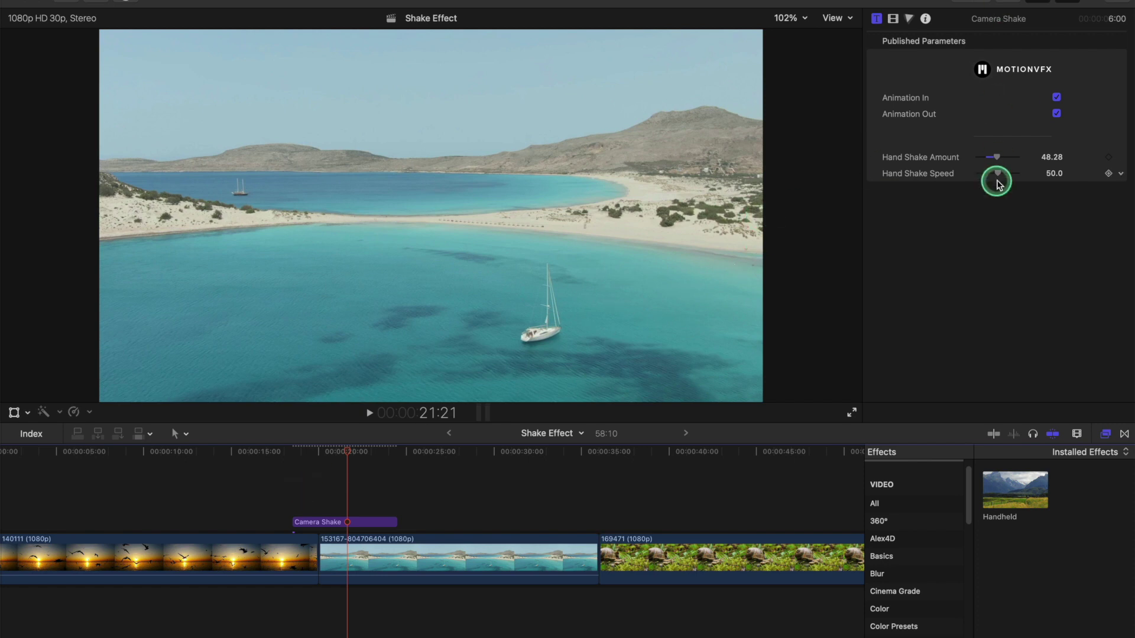
{"action": "key", "text": "space"}
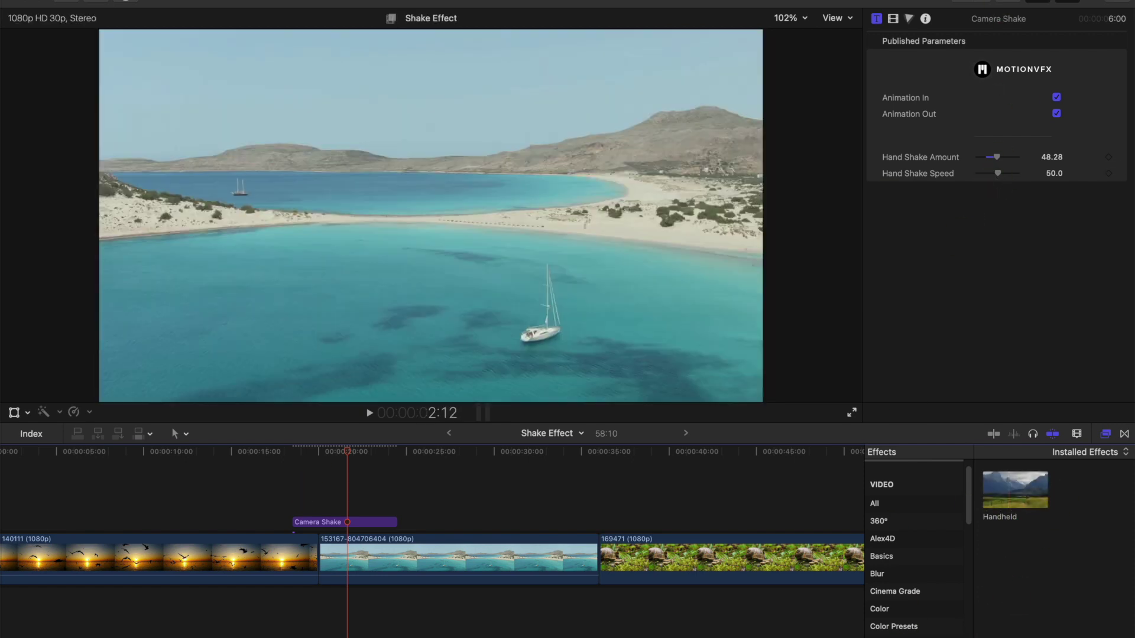